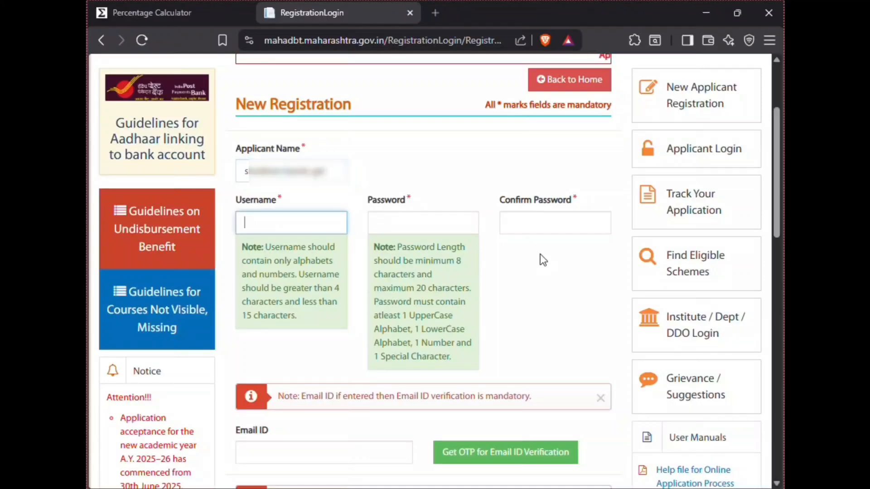
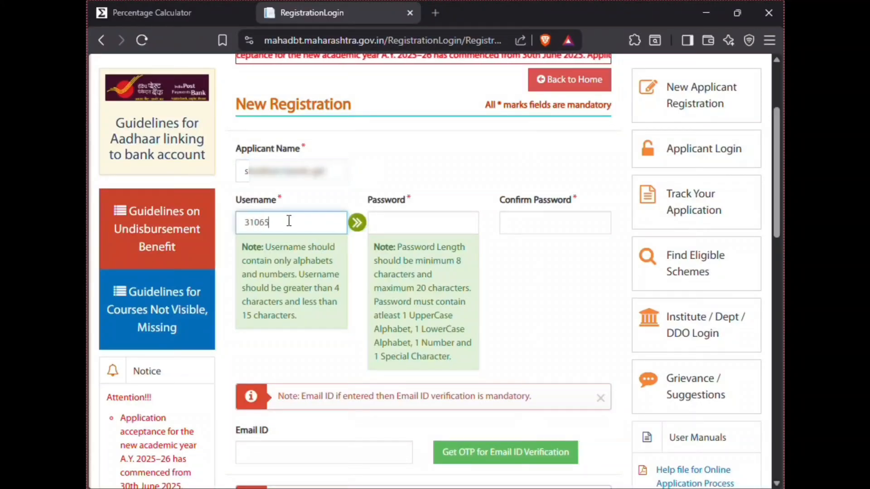
- Enter the applicant's username and the account password, confirming the password
key(Tab)
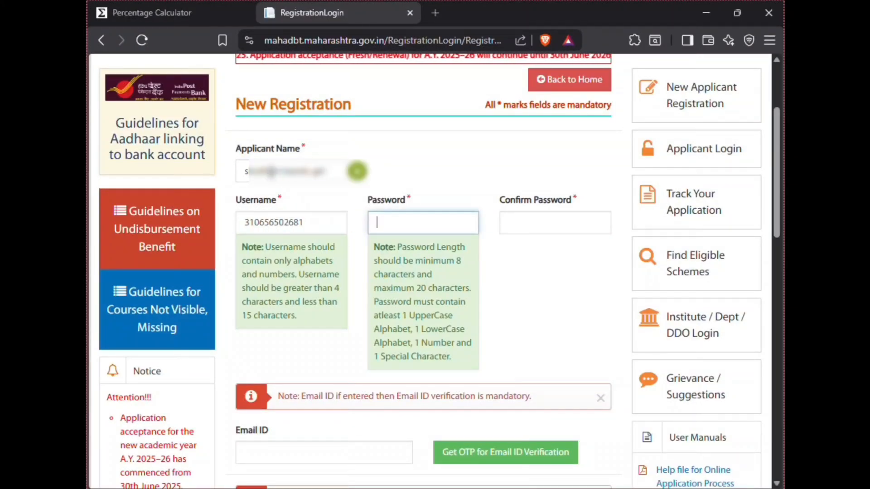
click(298, 222)
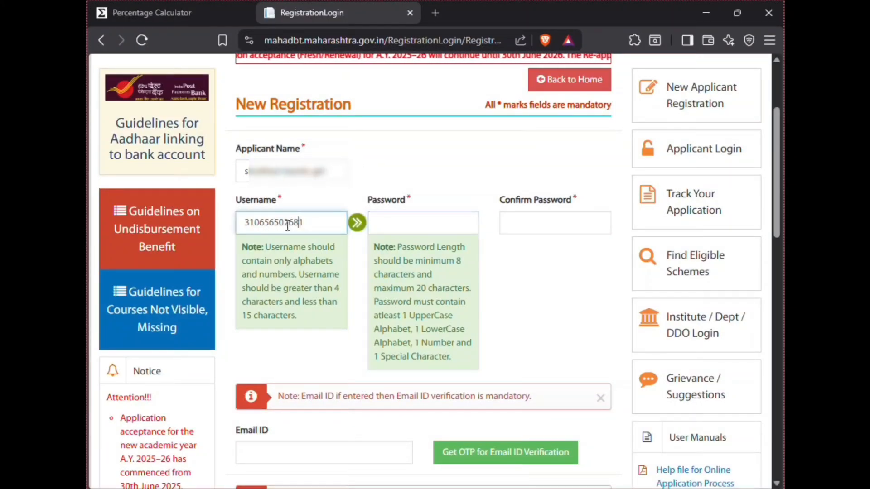
click(406, 222)
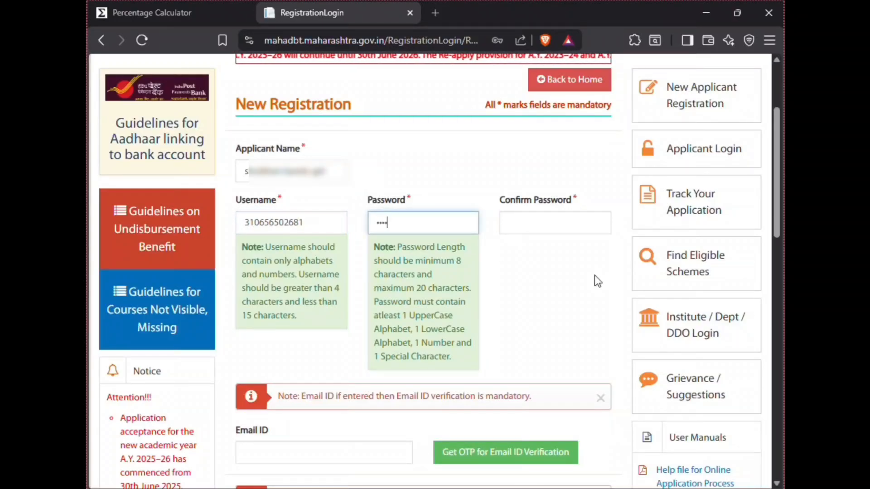
text(•••)
key(Tab)
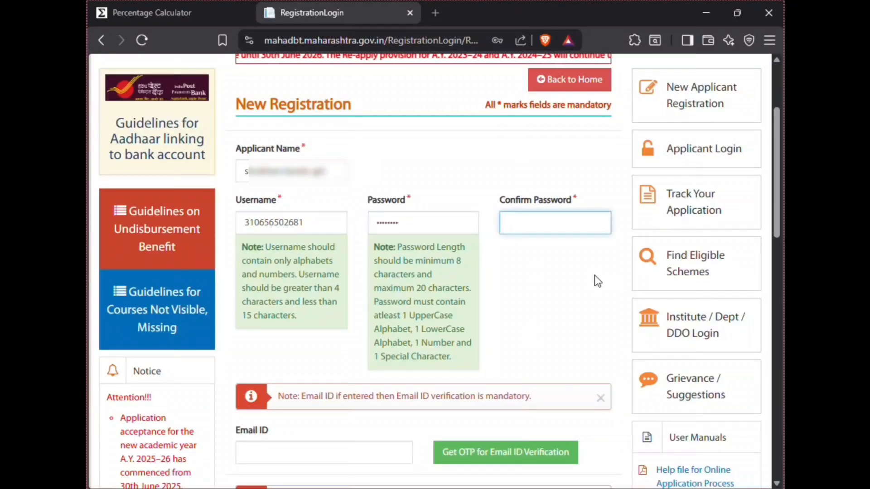
text(•••••••••)
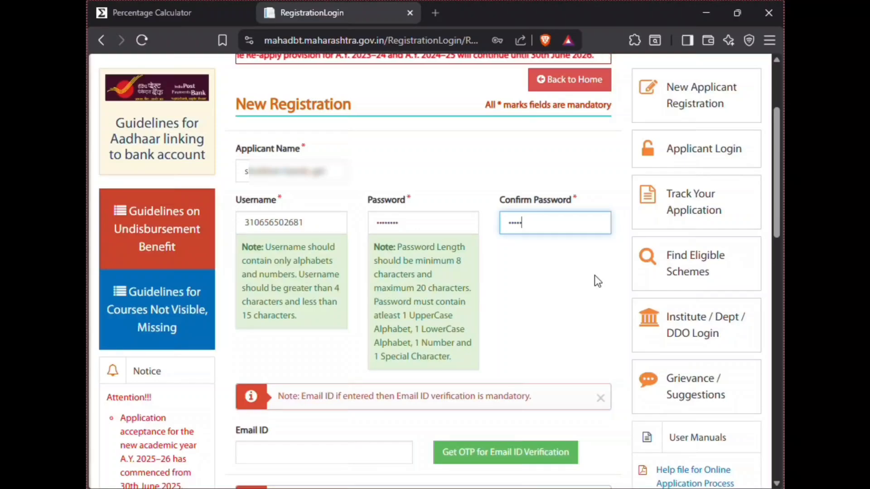
click(595, 276)
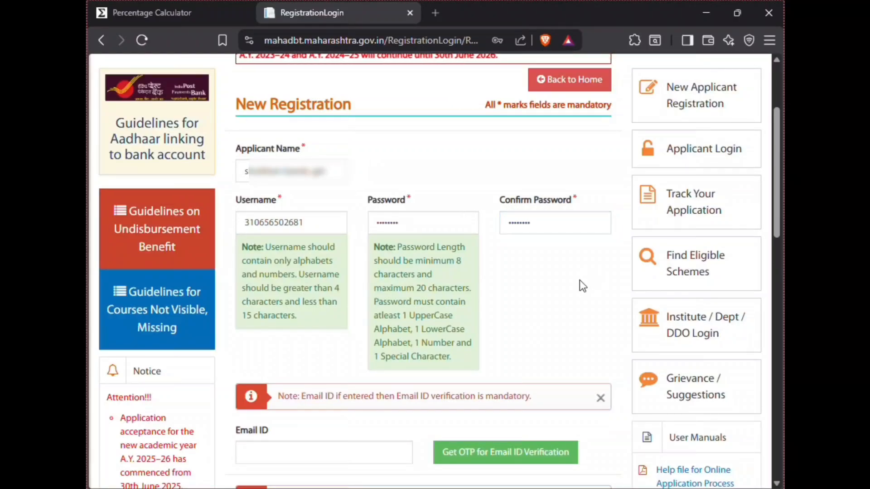
- Add the mobile number and verify it with the received OTP
scroll(385, 313, down, 5)
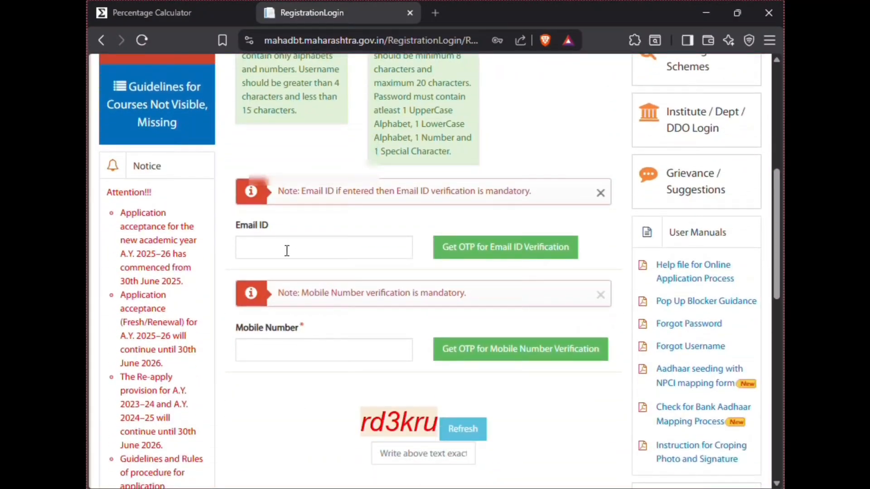
click(297, 352)
text(•••••••••)
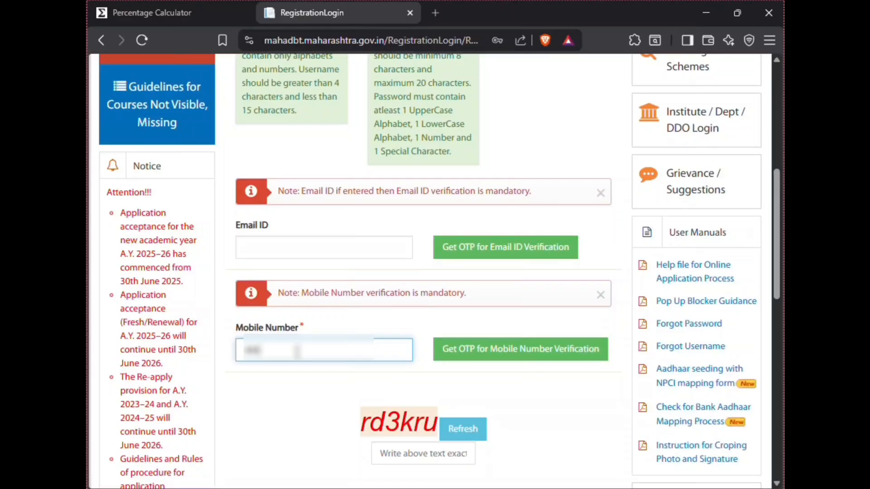
click(487, 356)
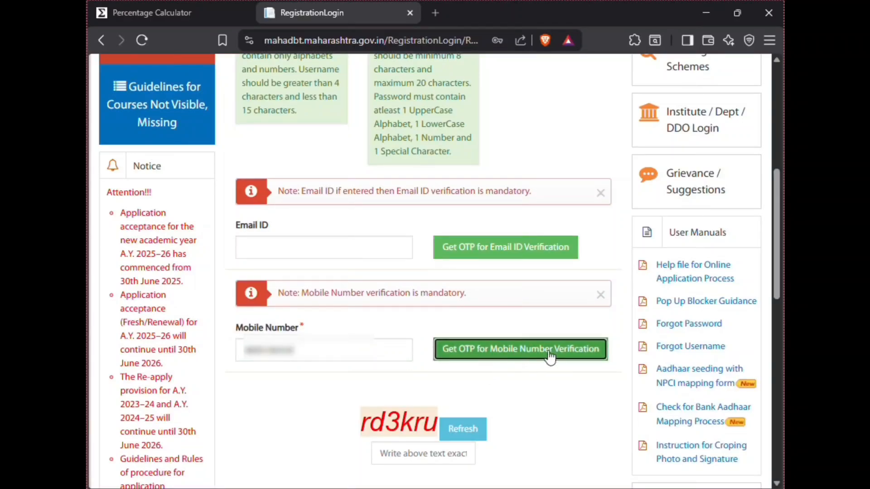
scroll(417, 225, down, 3)
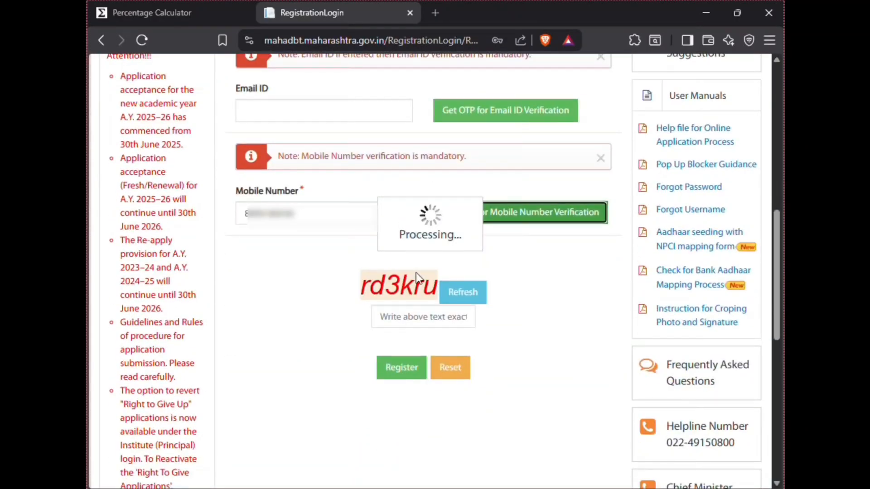
click(552, 124)
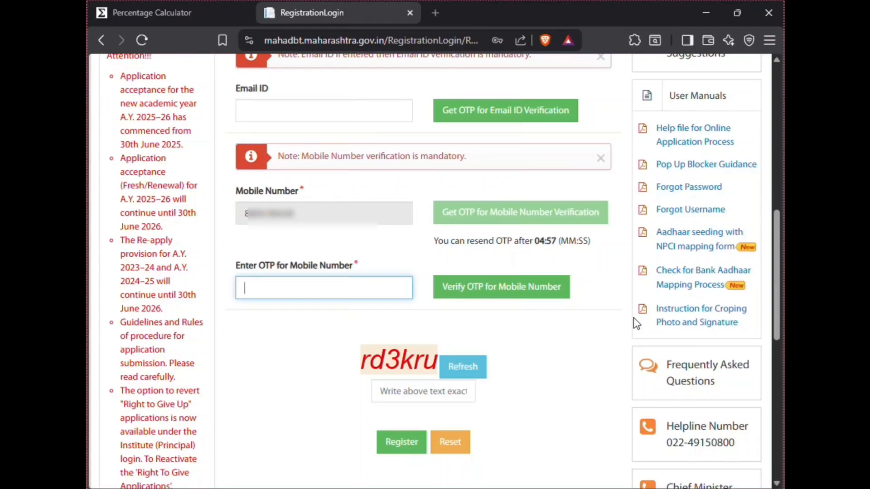
click(508, 292)
click(552, 123)
- Enter the captcha text and submit the new applicant registration
click(431, 321)
text(rd3kru)
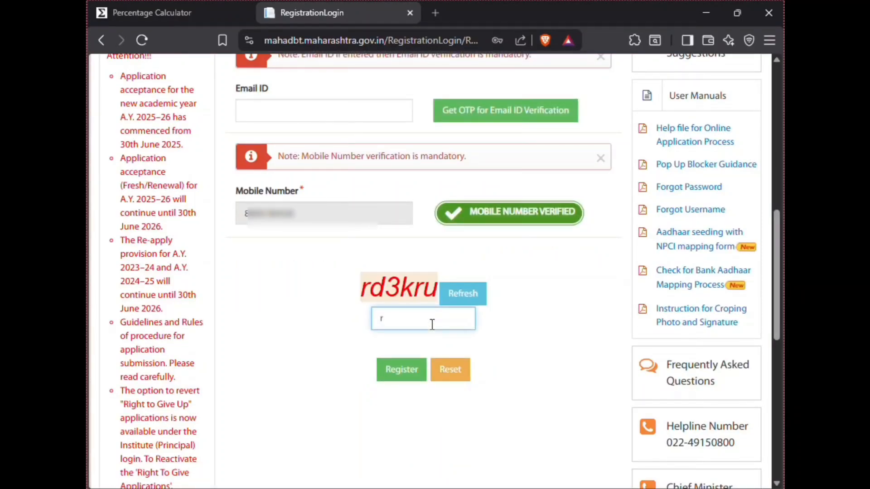
click(400, 380)
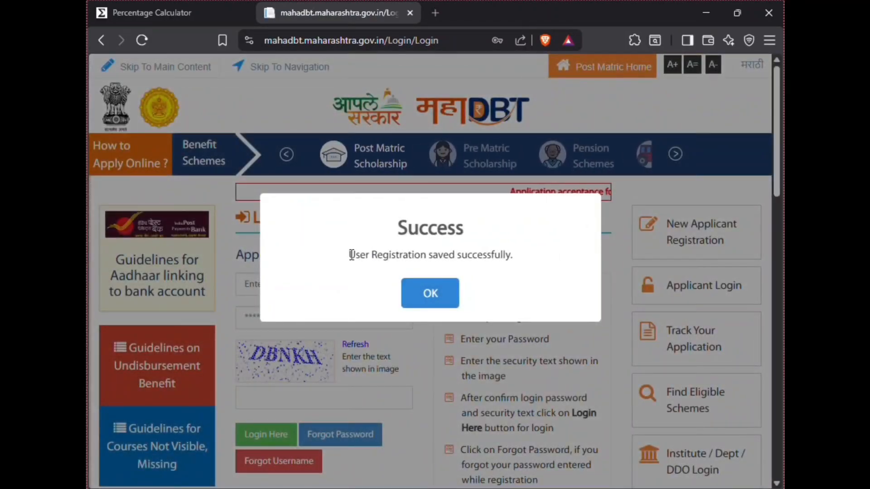
- Dismiss the registration success message and log in with the new username, password and captcha
drag(349, 254, 505, 258)
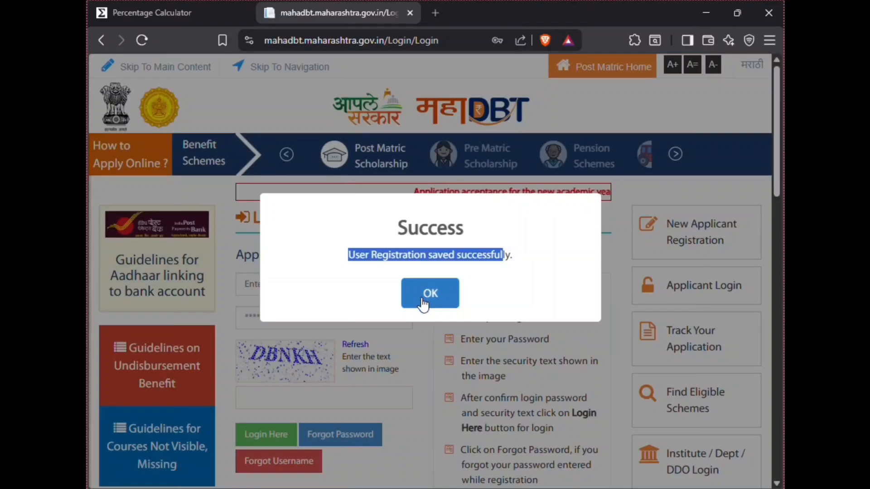
click(439, 301)
click(312, 284)
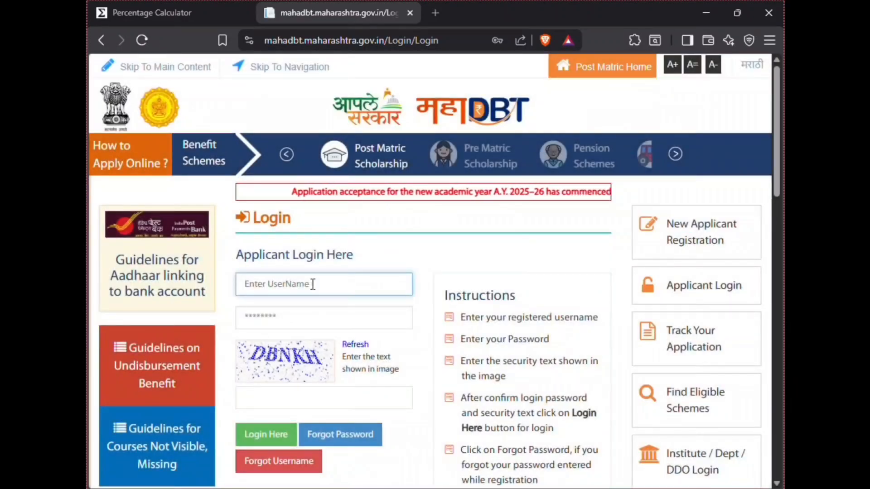
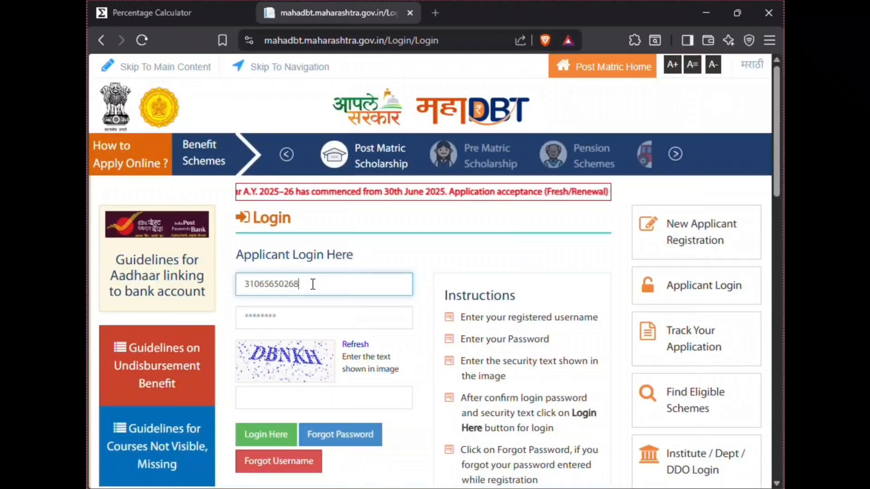
key(Tab)
text(********)
key(Tab)
key(Tab)
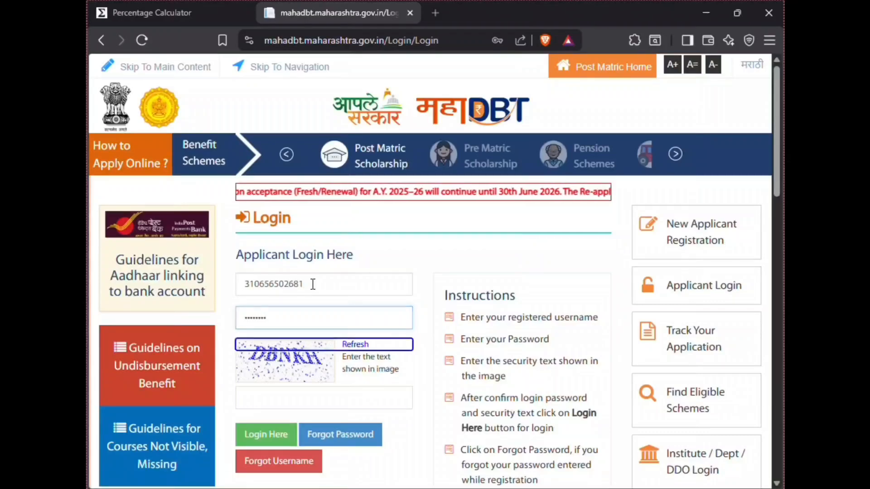
text(DBNKH)
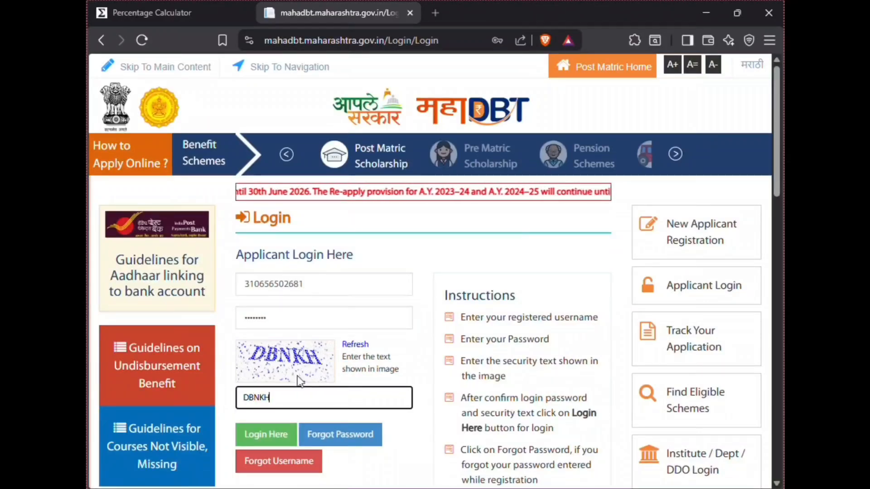
key(Return)
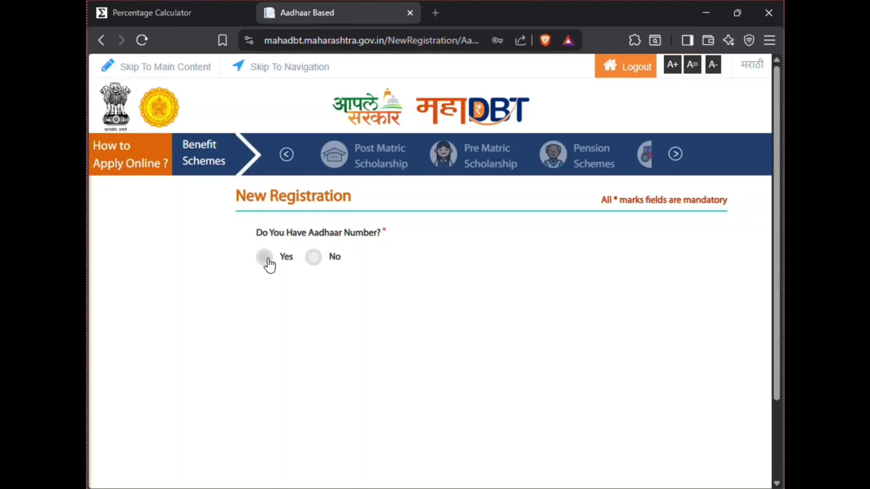
- Answer Yes to having Aadhaar, enter the Aadhaar number, agree to consent and request an OTP
click(267, 261)
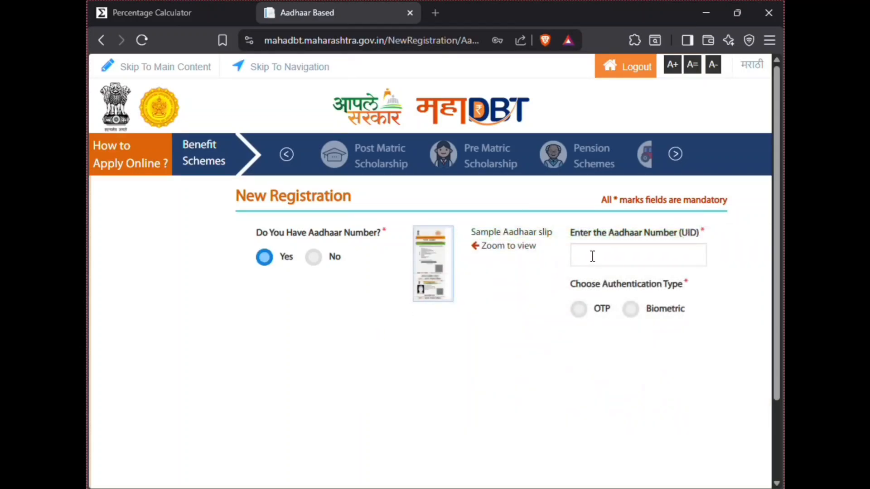
click(594, 257)
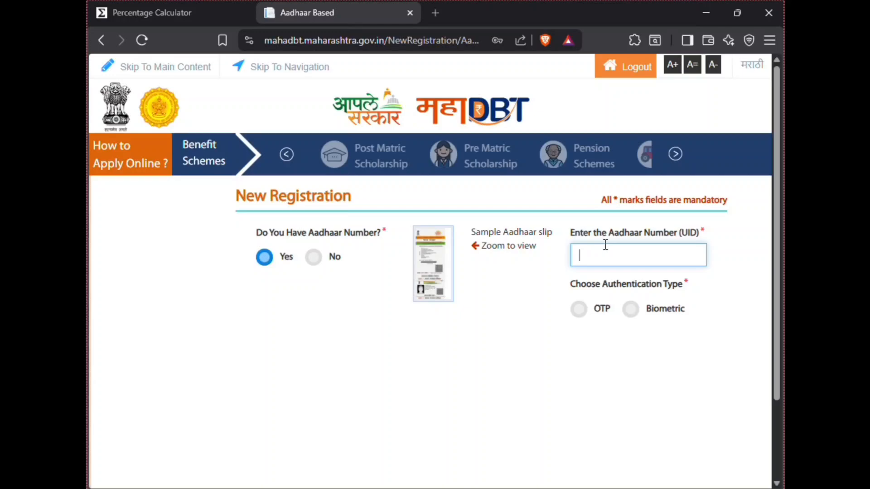
text(3??)
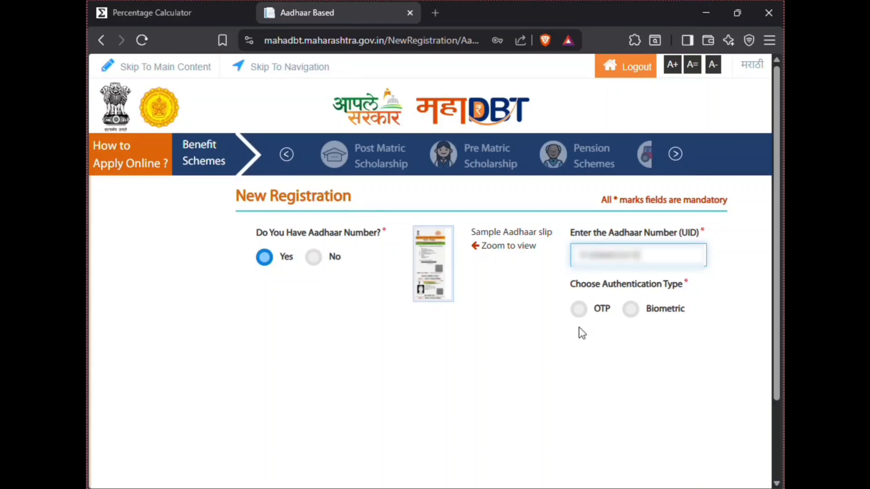
click(579, 310)
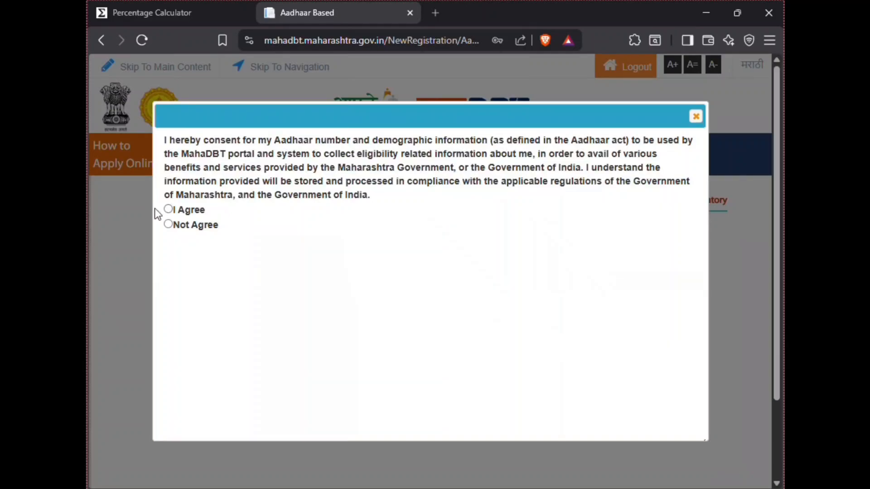
click(169, 209)
click(295, 366)
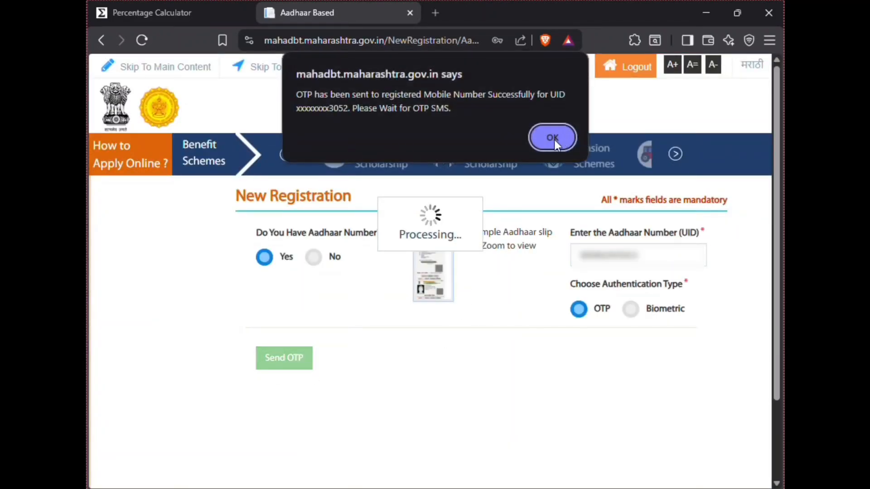
click(554, 138)
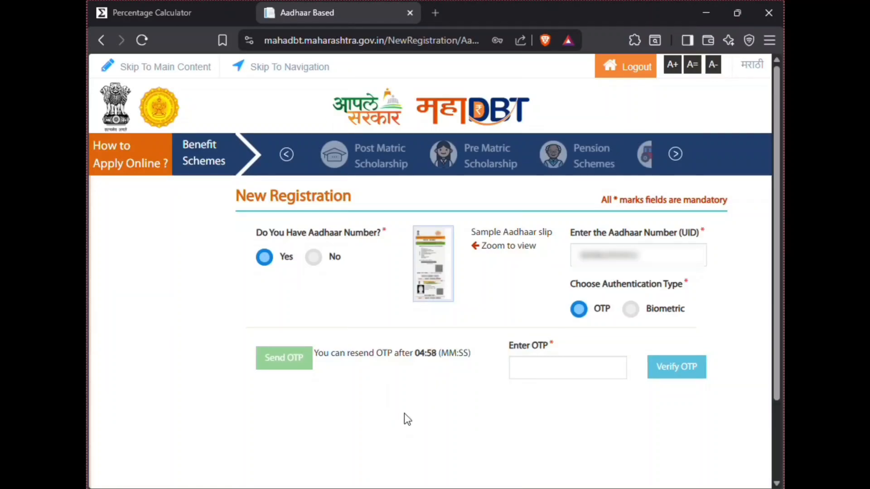
- Enter and verify the Aadhaar OTP, acknowledging the registration success notice
click(536, 366)
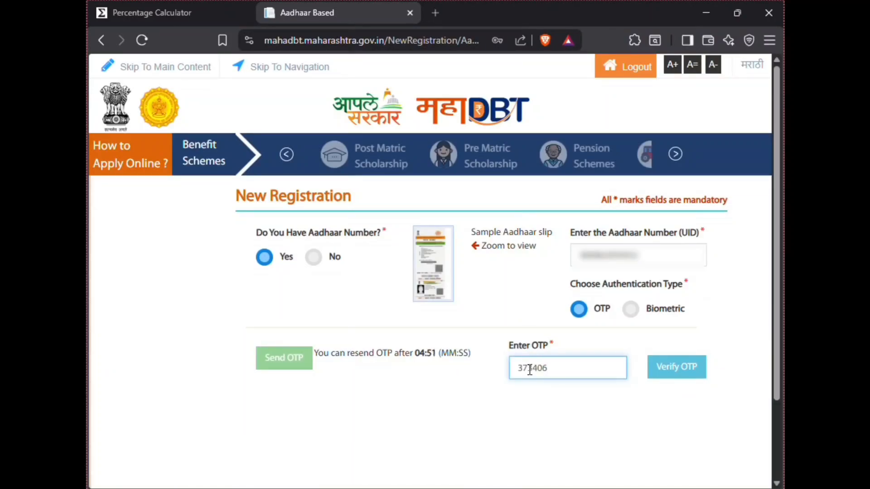
click(671, 384)
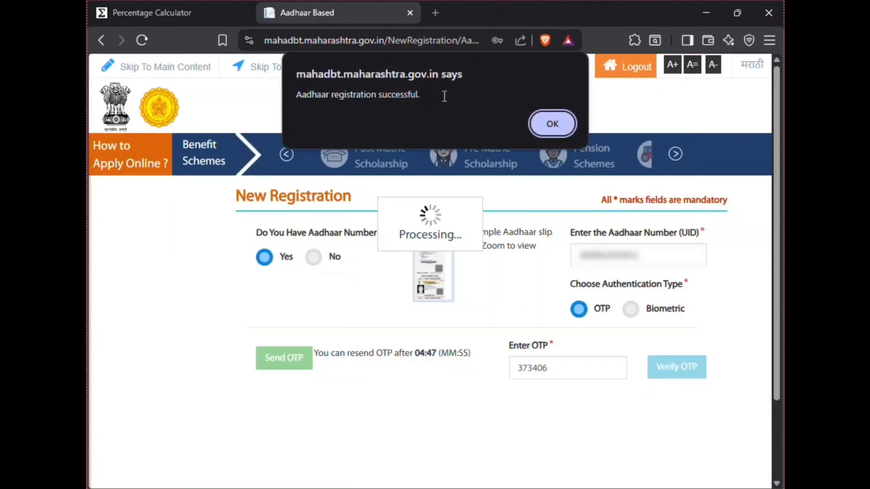
click(553, 123)
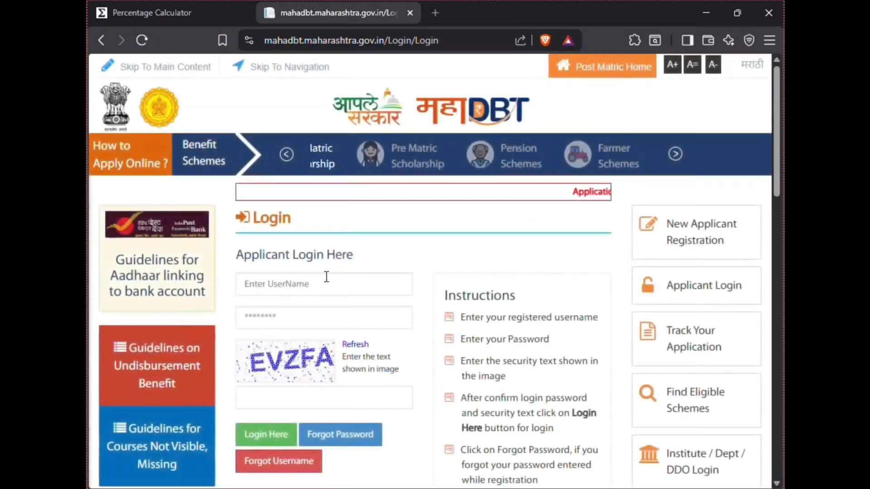
- Log in with the applicant's username, password and captcha
click(318, 287)
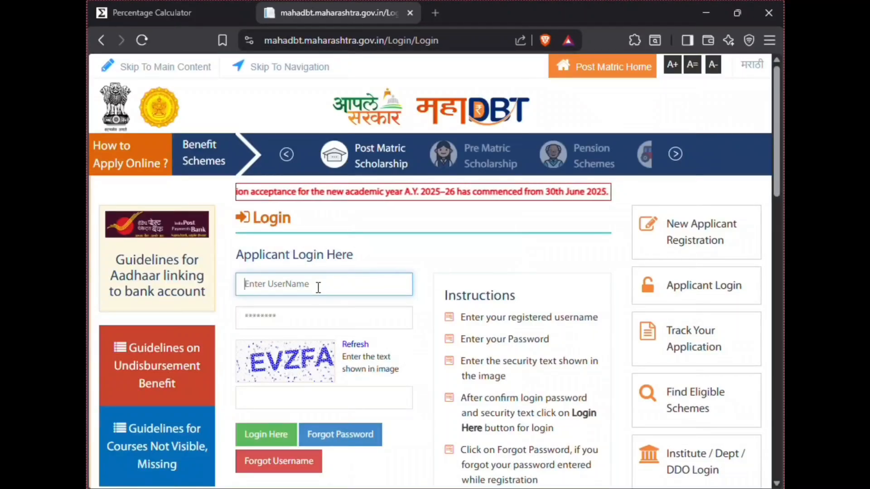
key(Tab)
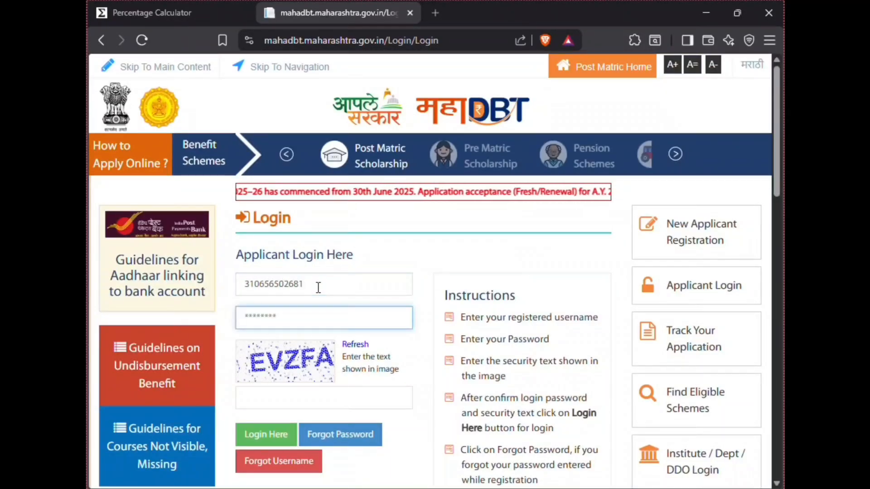
text(*********)
key(Tab)
key(Tab)
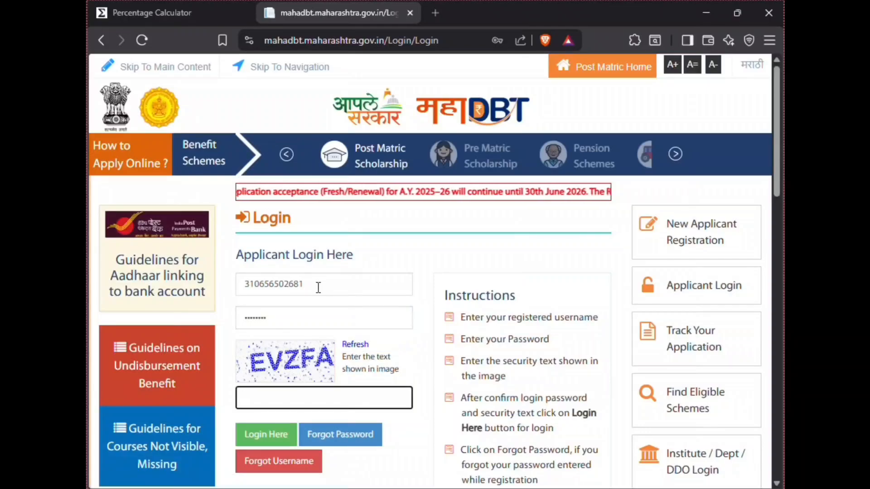
text(EVZFA)
key(Tab)
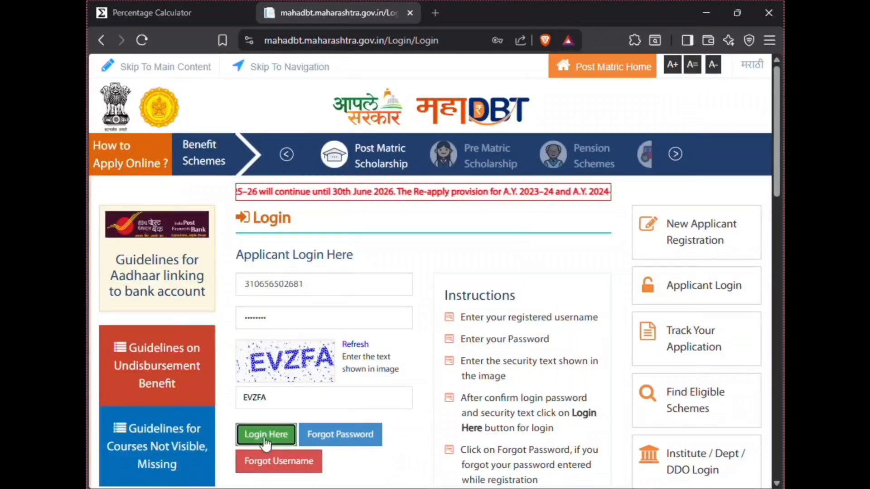
key(Return)
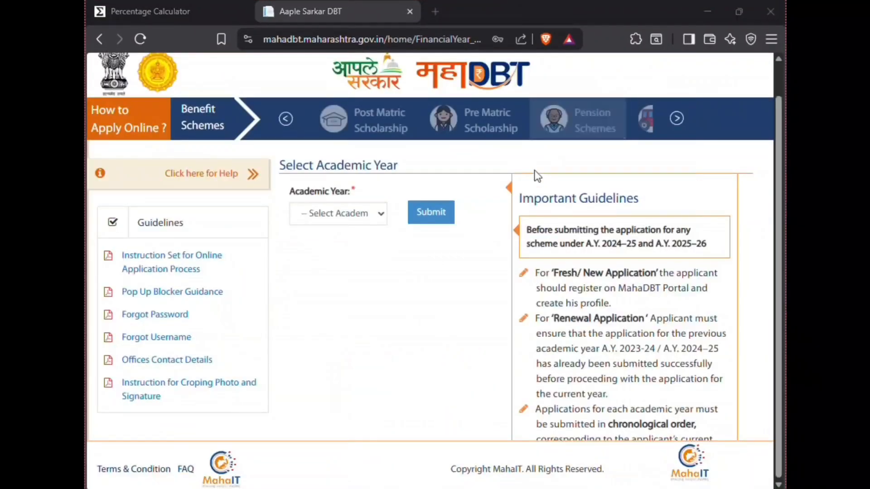
- Select academic year 2025-2026 and submit it
click(343, 222)
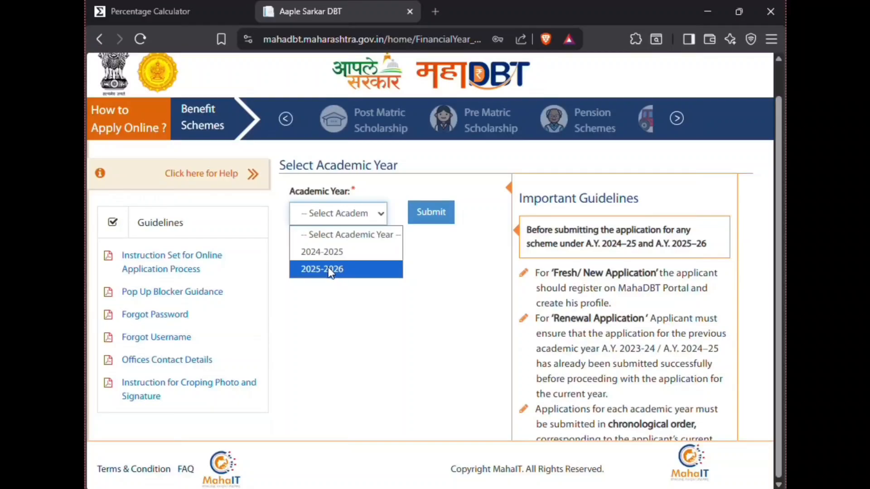
click(329, 270)
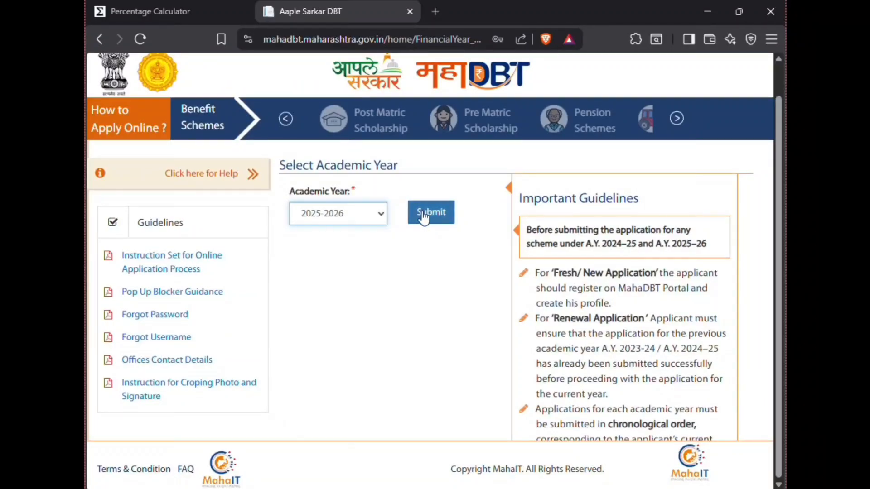
click(423, 217)
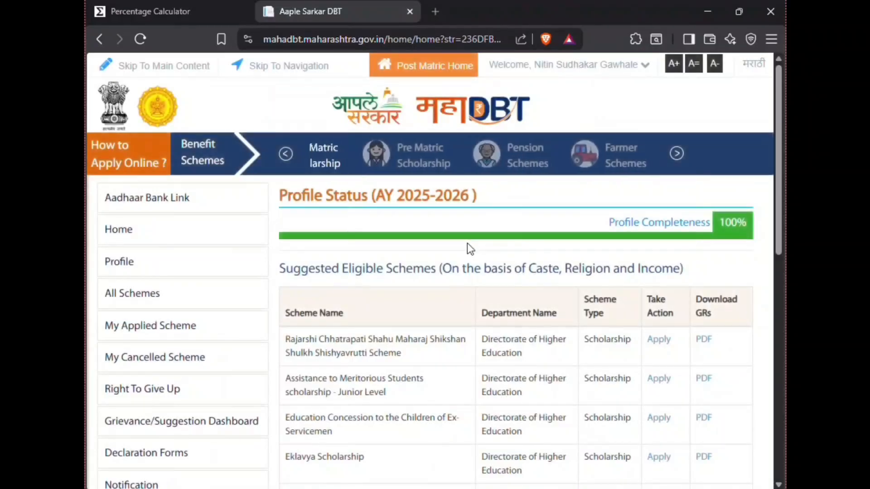
- Open the Profile page and accept the application rules notice
scroll(156, 230, down, 2)
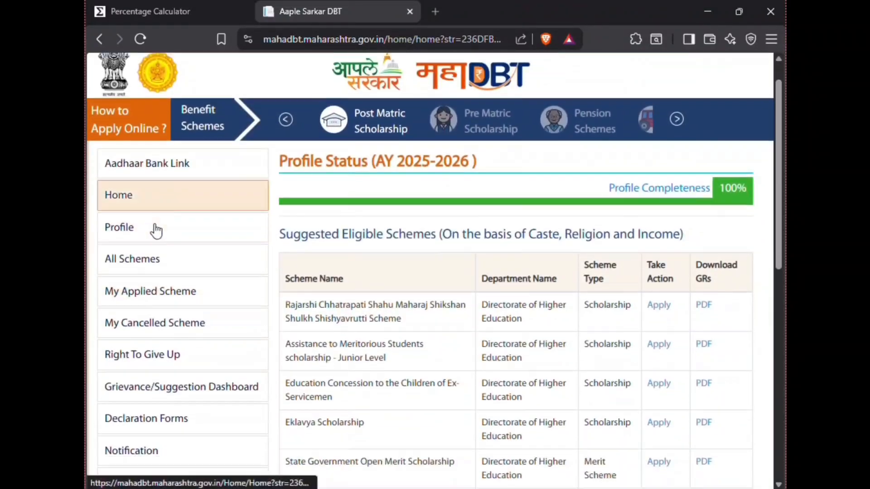
scroll(156, 230, down, 2)
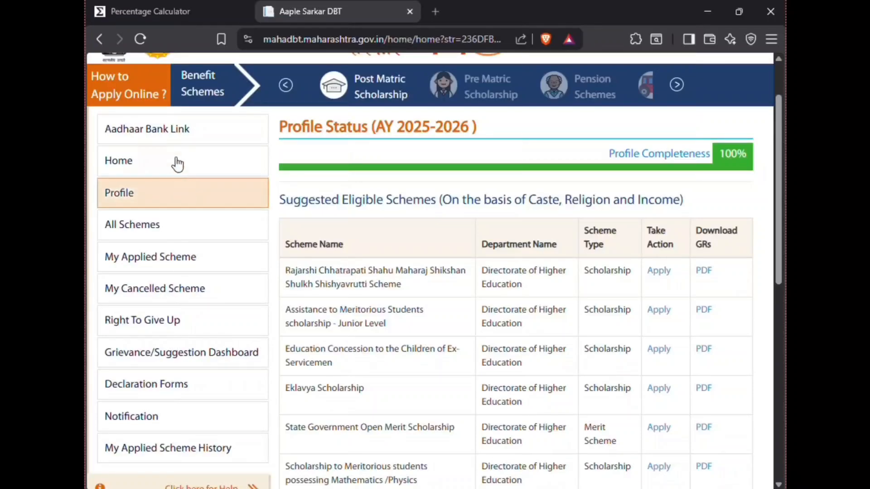
scroll(175, 162, down, 2)
scroll(177, 160, down, 2)
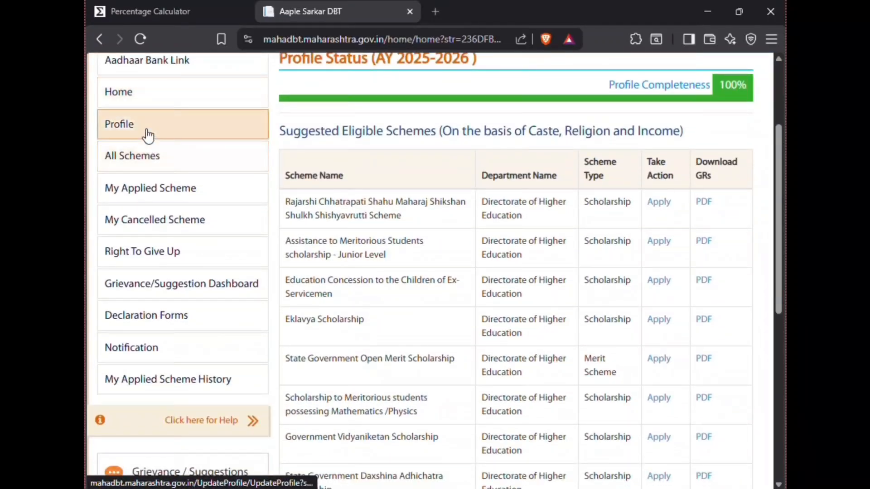
click(148, 134)
scroll(515, 320, down, 9)
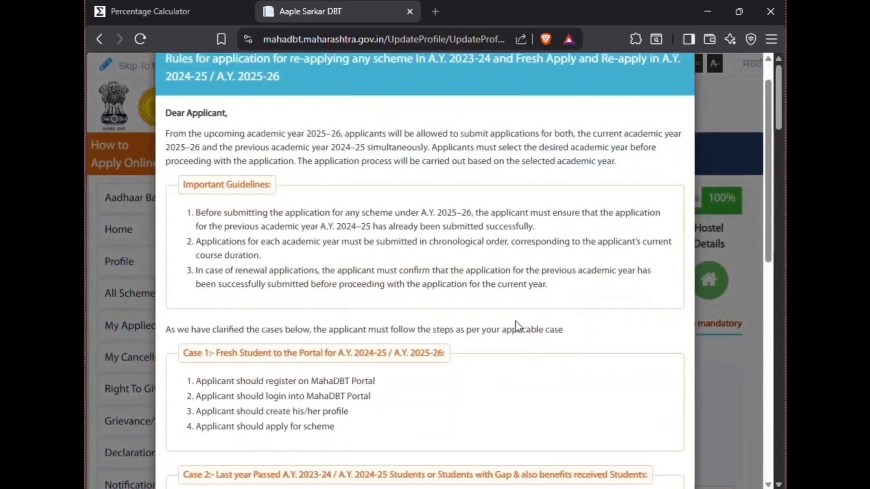
scroll(406, 396, down, 3)
scroll(429, 343, up, 10)
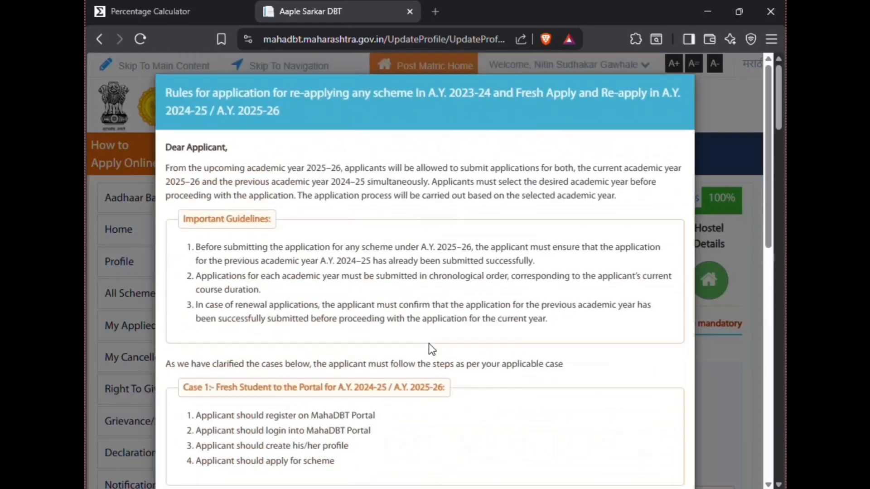
scroll(230, 225, down, 10)
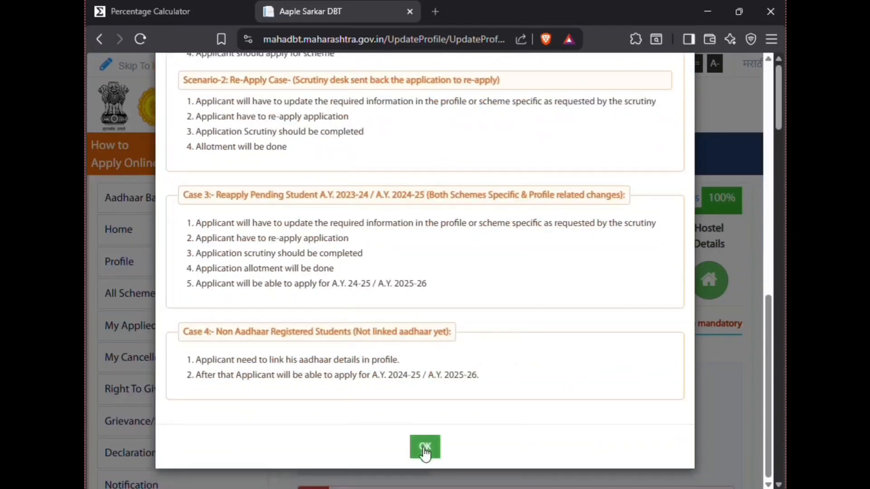
click(423, 447)
- Scroll through the saved personal, religion, caste and income details
scroll(432, 308, down, 10)
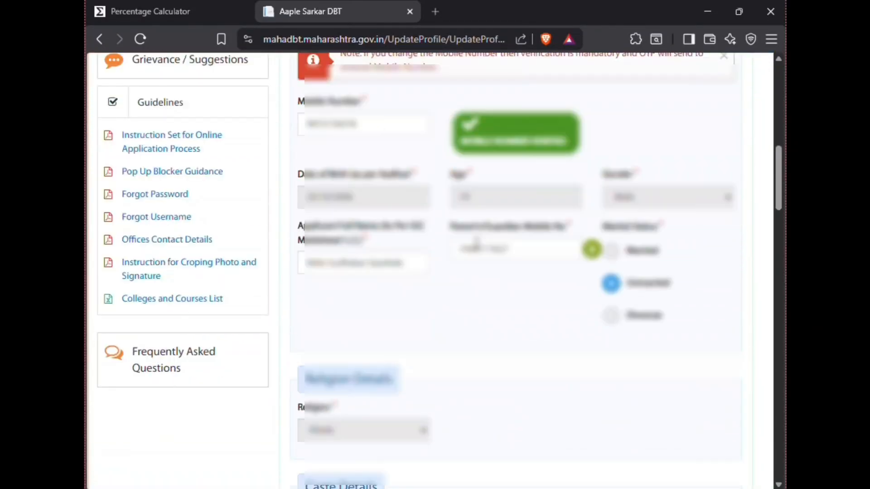
scroll(643, 253, down, 3)
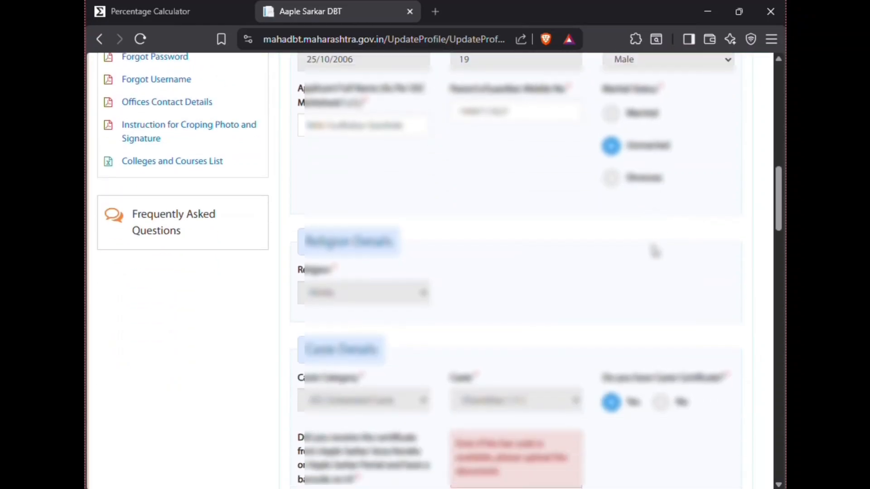
scroll(618, 318, up, 8)
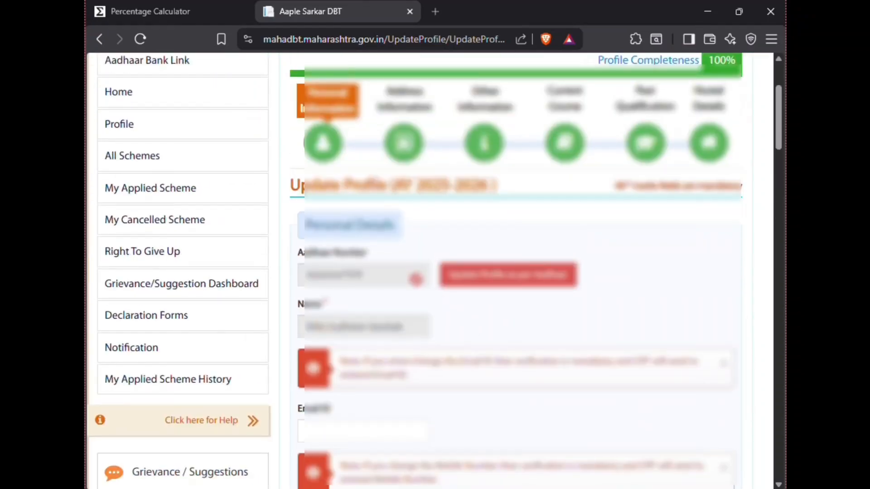
scroll(566, 314, down, 3)
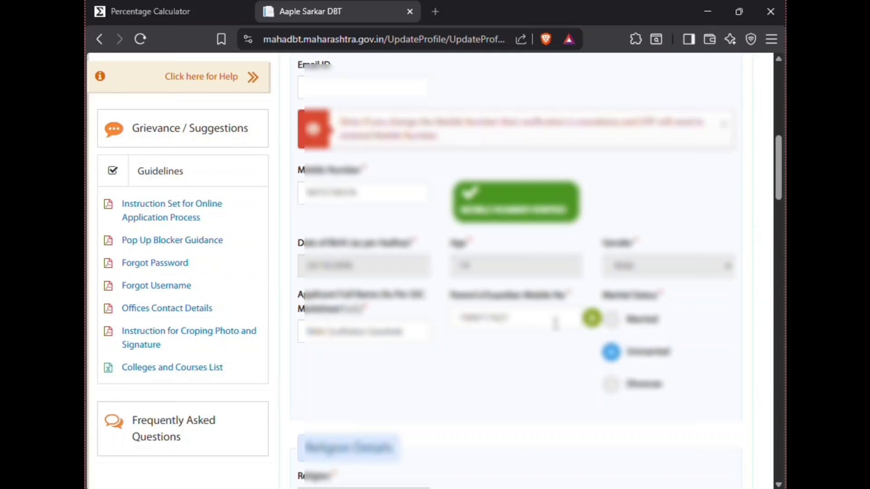
scroll(650, 325, down, 2)
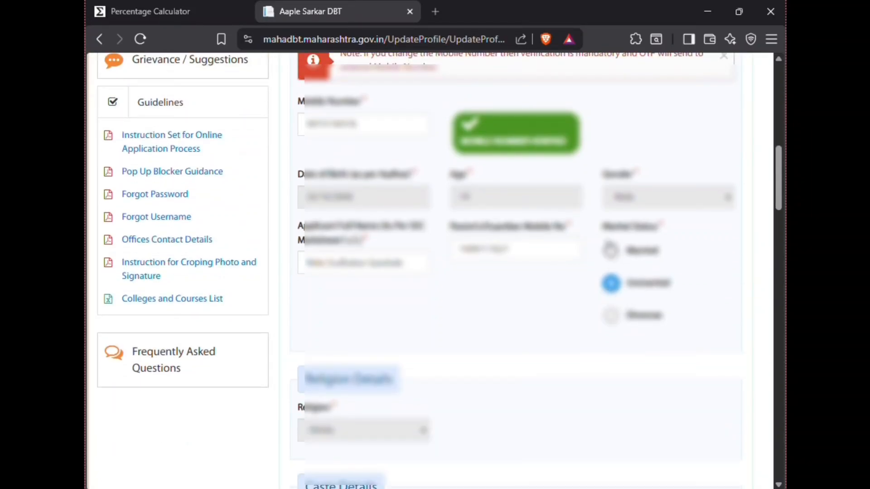
scroll(583, 332, down, 5)
scroll(366, 319, down, 2)
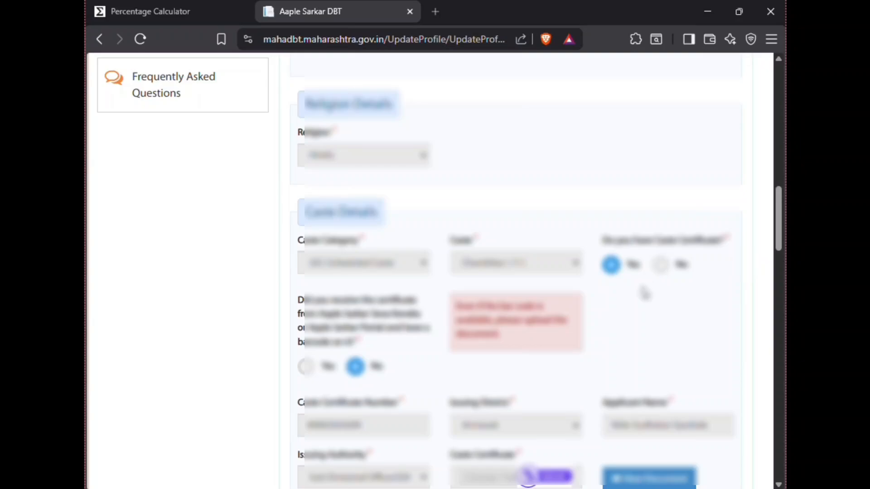
scroll(644, 287, down, 2)
scroll(439, 271, down, 4)
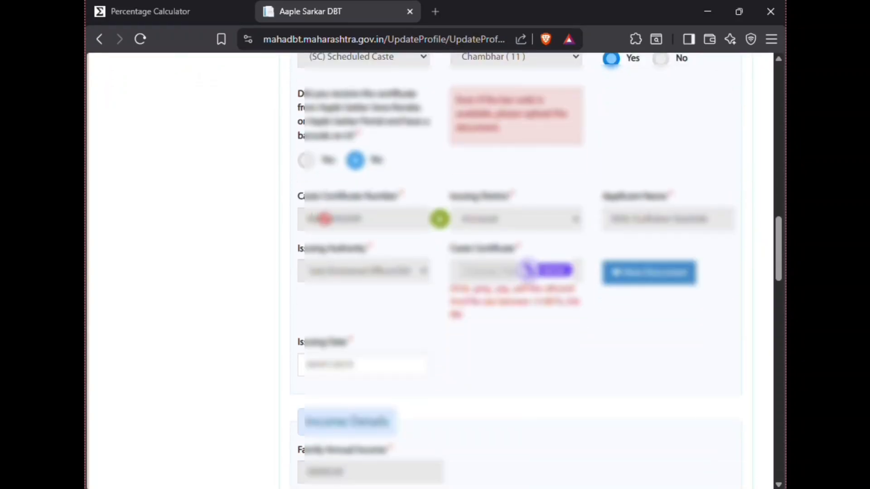
double_click(322, 218)
key(Tab)
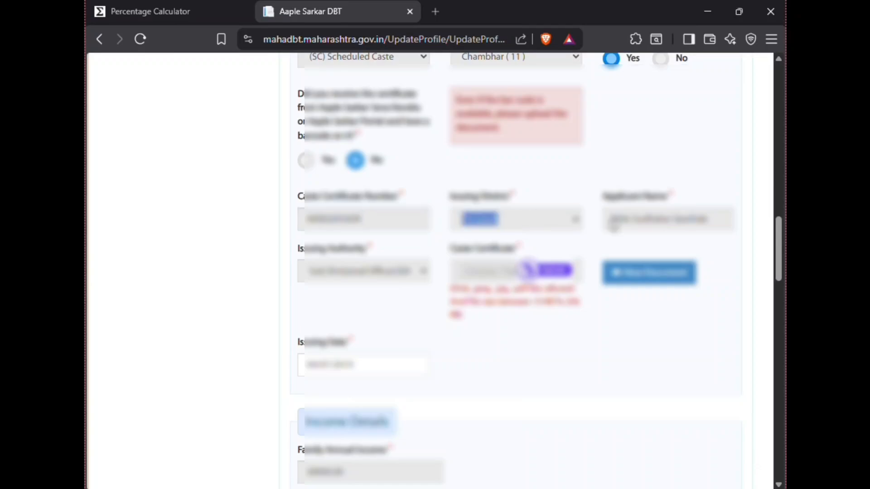
double_click(647, 219)
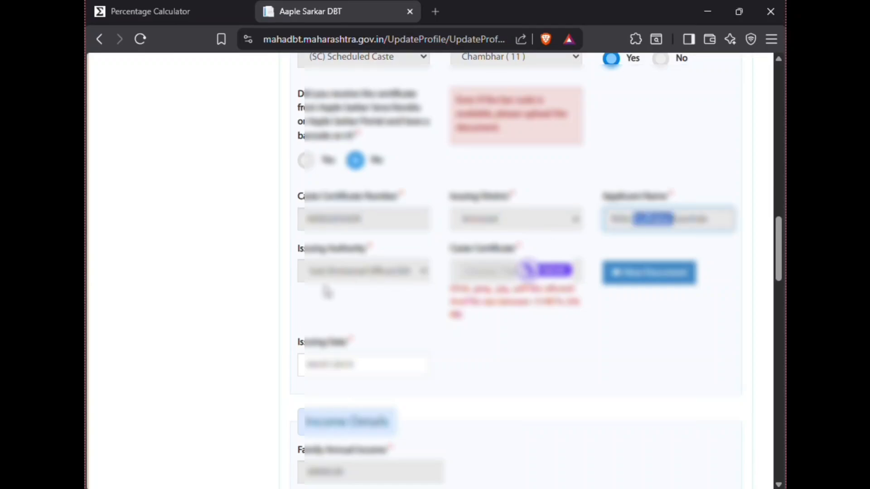
scroll(322, 283, down, 2)
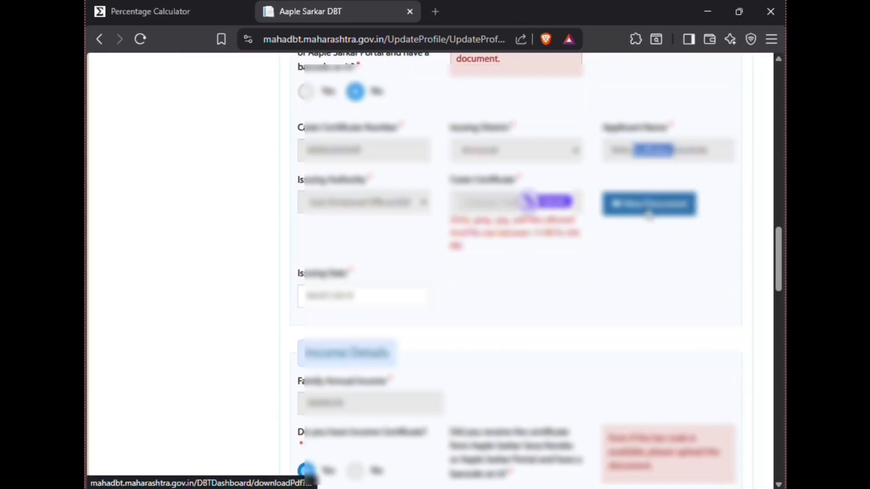
scroll(650, 215, down, 5)
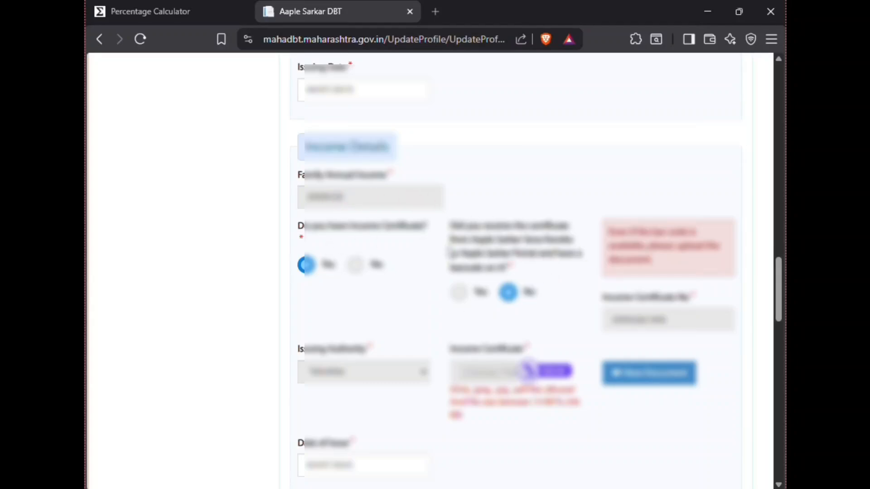
scroll(435, 262, down, 2)
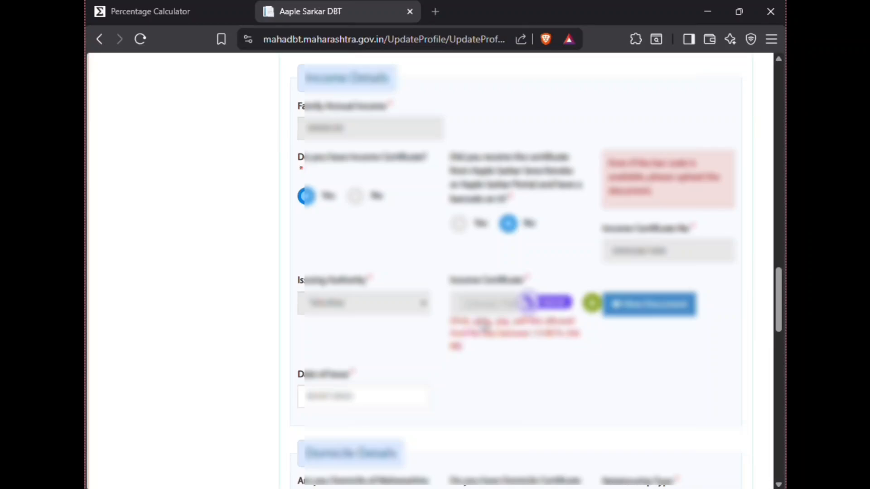
scroll(406, 306, down, 3)
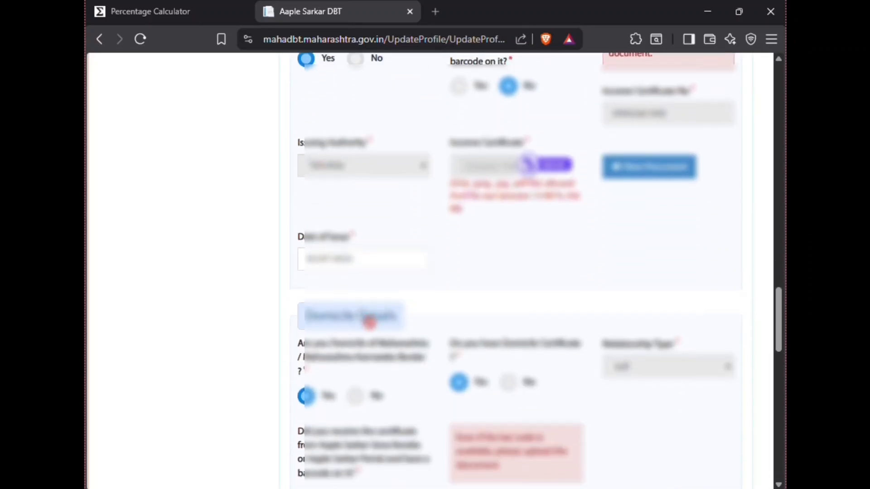
scroll(360, 247, down, 2)
scroll(439, 229, down, 2)
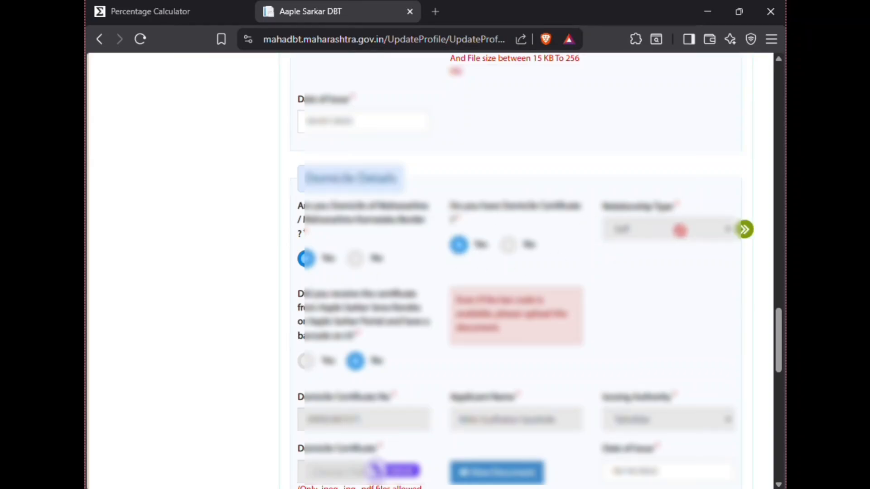
click(679, 231)
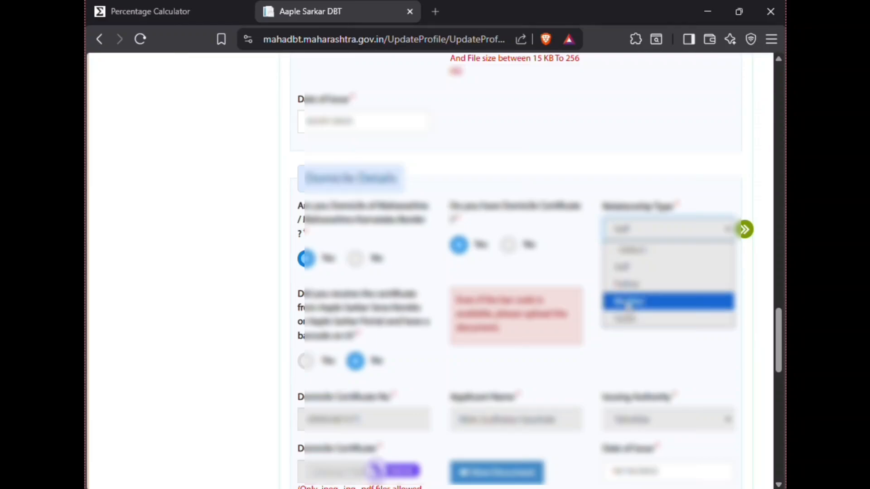
click(564, 274)
scroll(459, 291, down, 3)
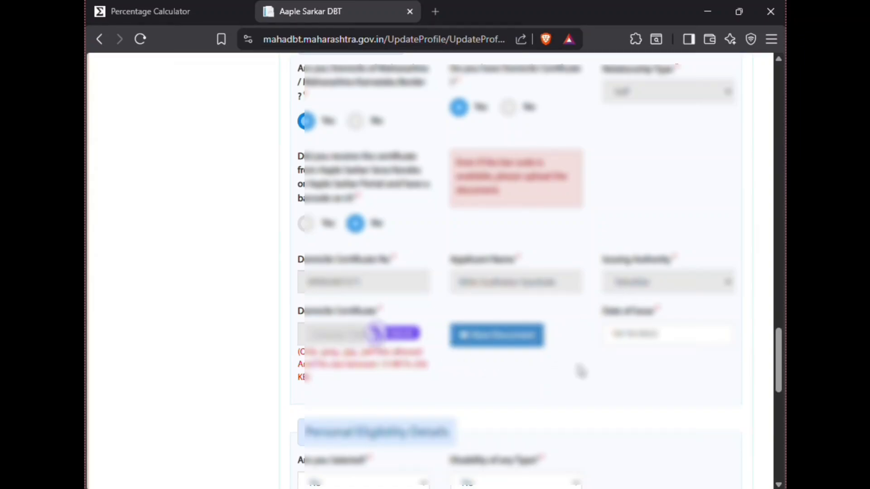
scroll(604, 246, down, 2)
scroll(638, 268, down, 2)
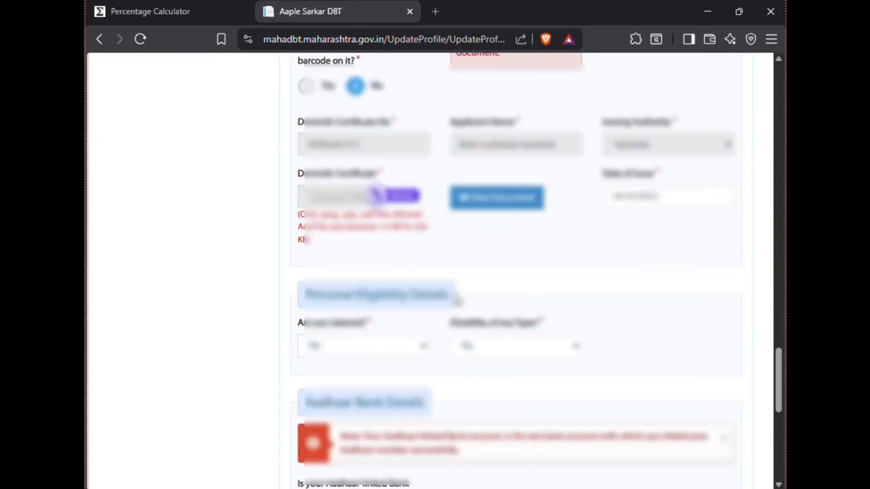
scroll(387, 259, down, 1)
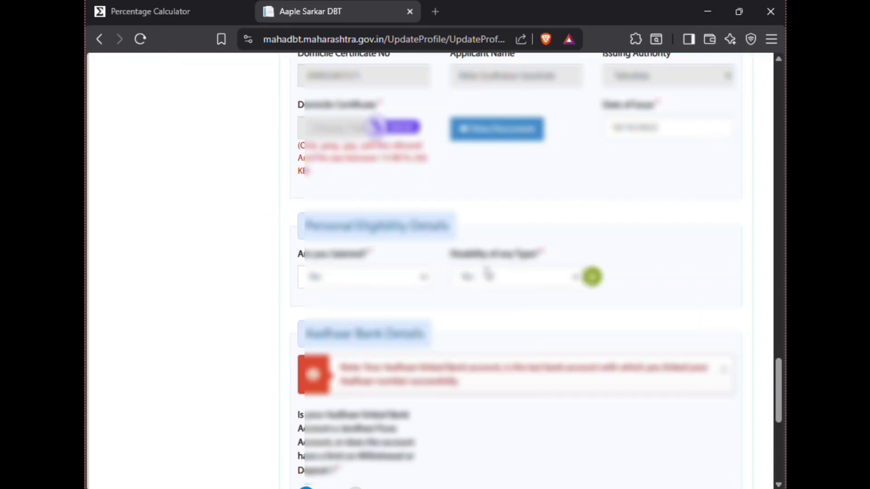
scroll(570, 221, down, 1)
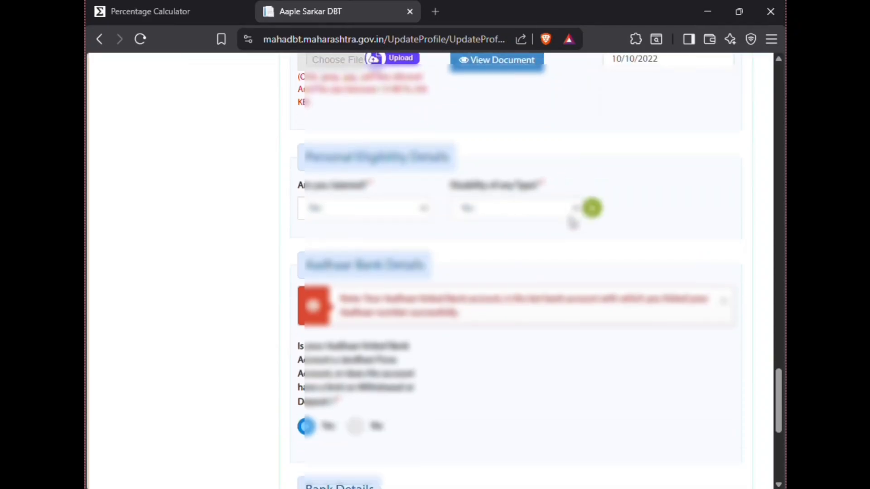
scroll(467, 203, down, 2)
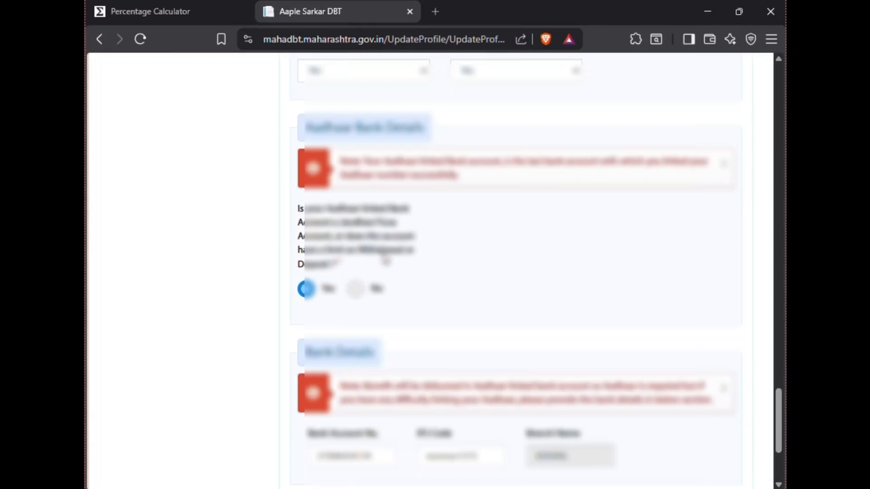
scroll(385, 261, down, 2)
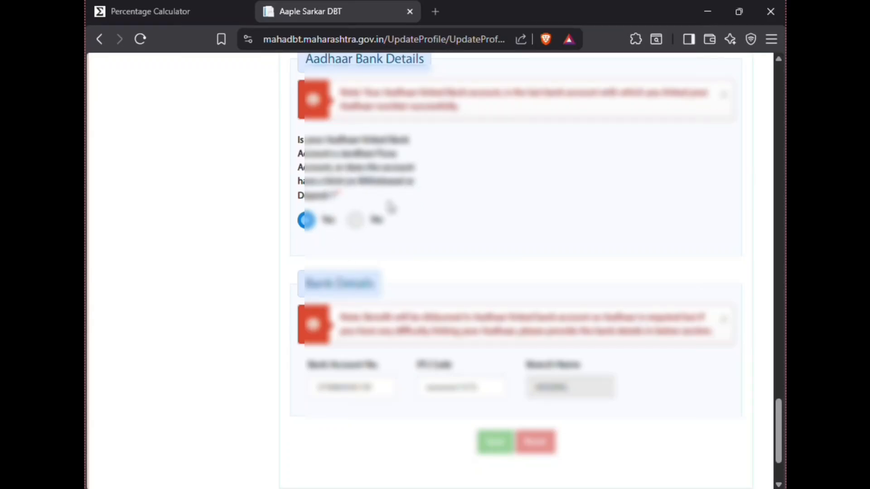
scroll(390, 207, down, 2)
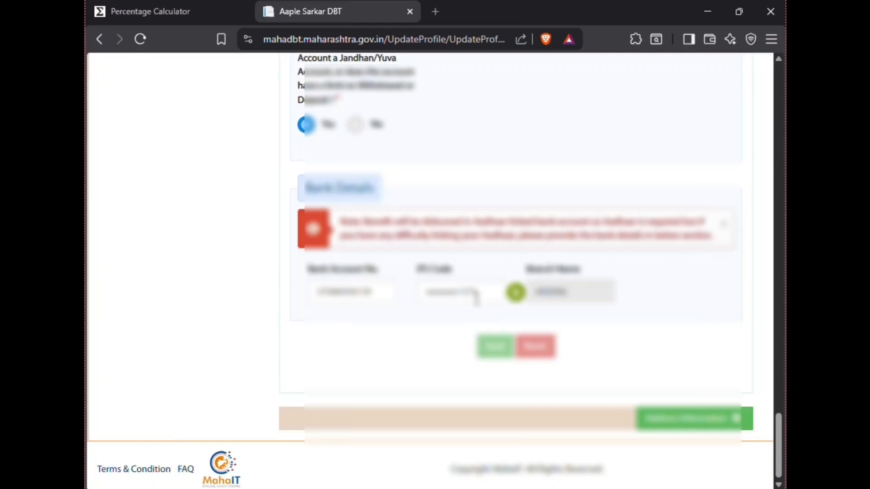
scroll(471, 317, up, 10)
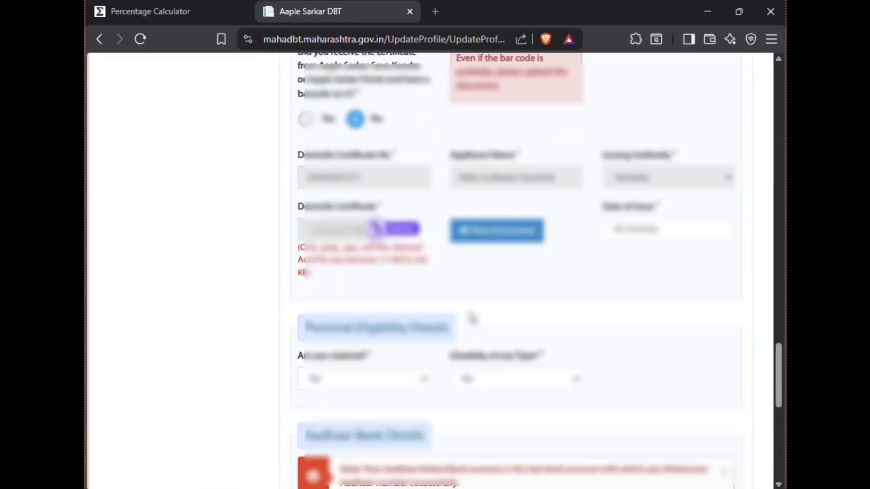
scroll(471, 318, up, 10)
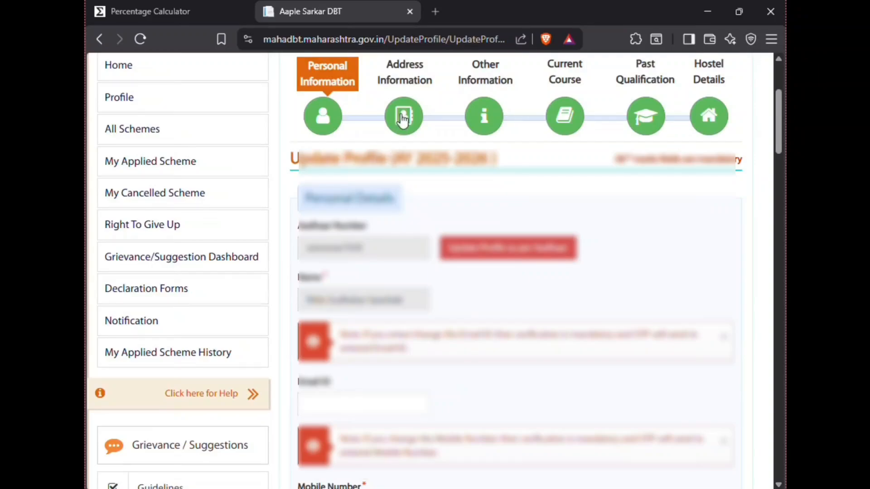
- Review the permanent and correspondence address fields, then advance to Other Information
click(403, 118)
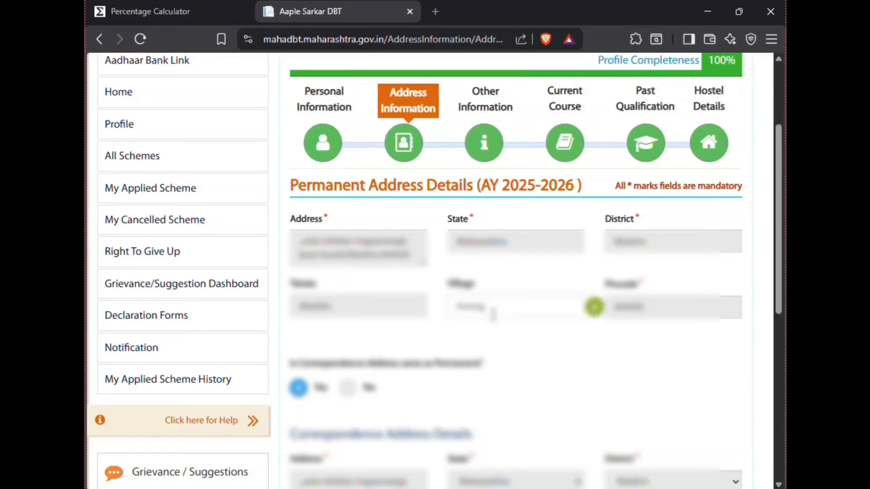
scroll(407, 317, down, 5)
scroll(360, 272, up, 1)
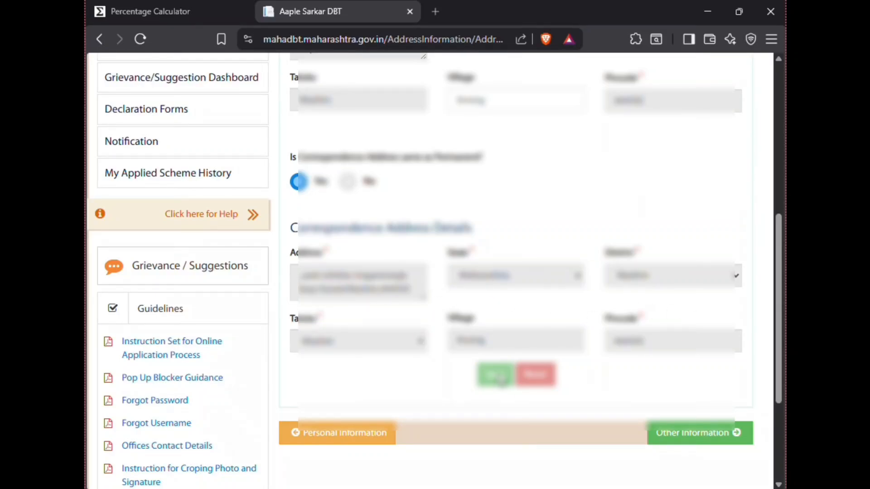
scroll(498, 380, up, 5)
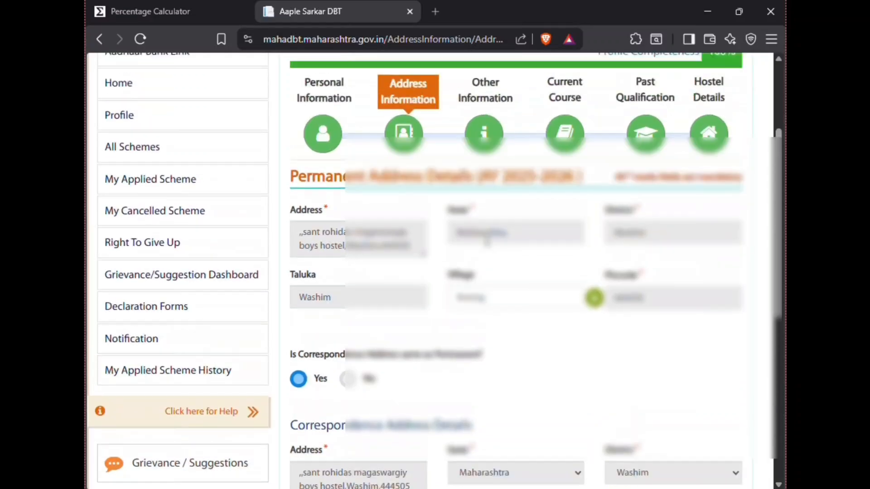
click(485, 156)
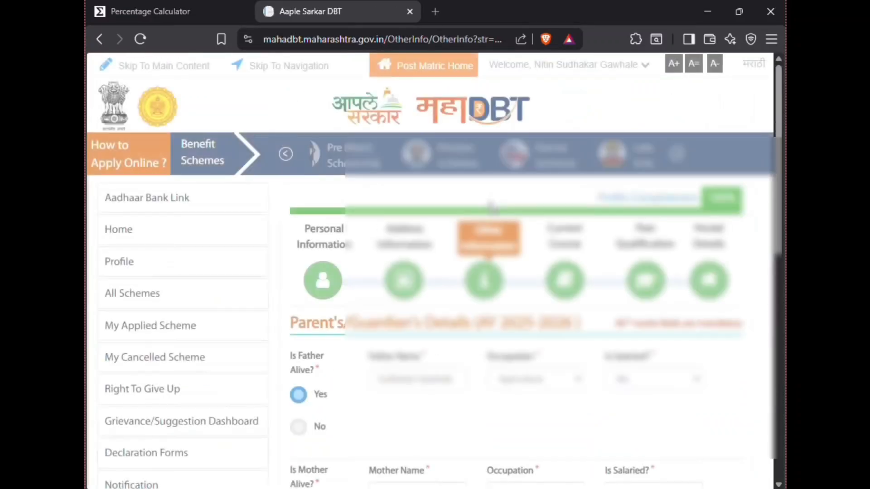
scroll(493, 208, down, 2)
scroll(419, 305, down, 3)
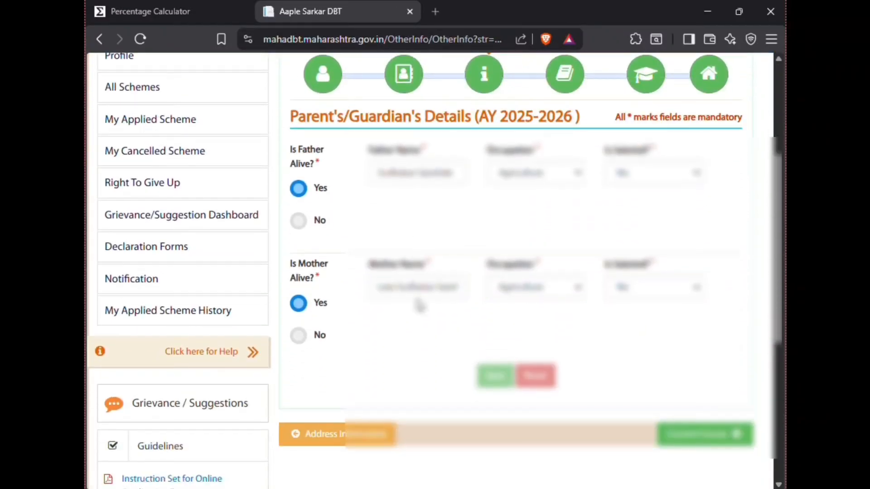
scroll(419, 306, up, 1)
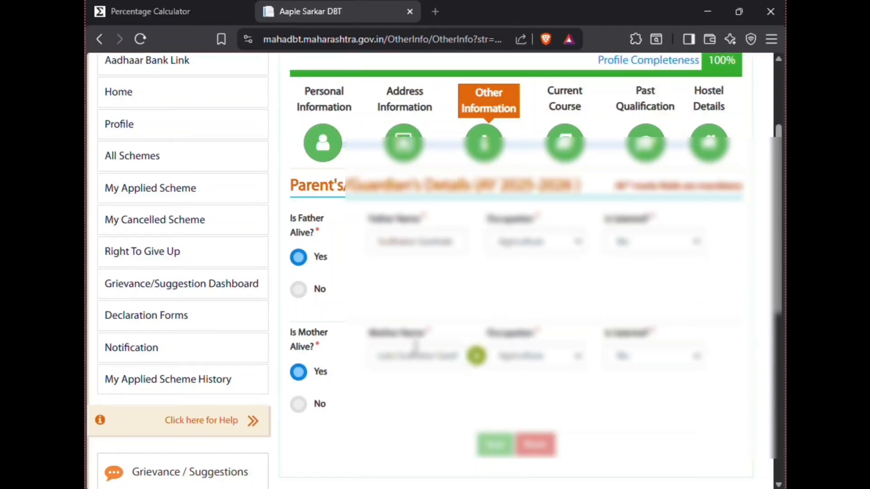
scroll(416, 345, down, 2)
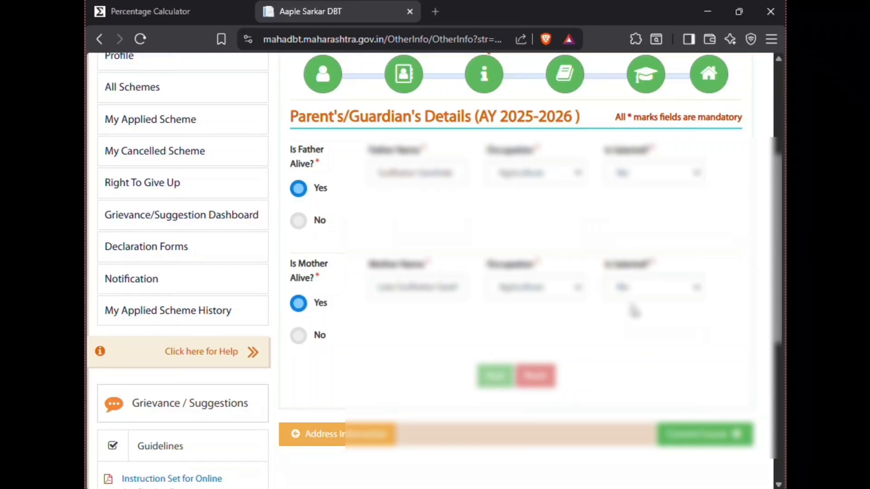
- Open Current Course and scroll the course table sideways to inspect both recorded entries
click(488, 384)
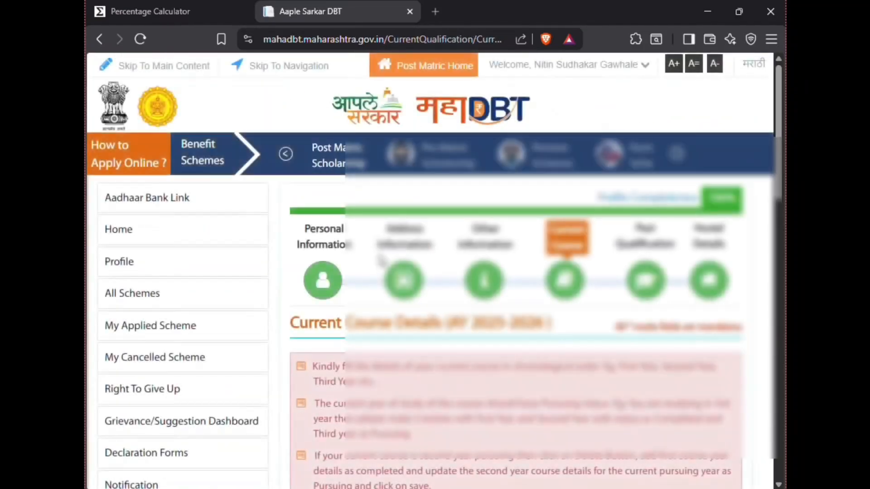
scroll(382, 259, down, 12)
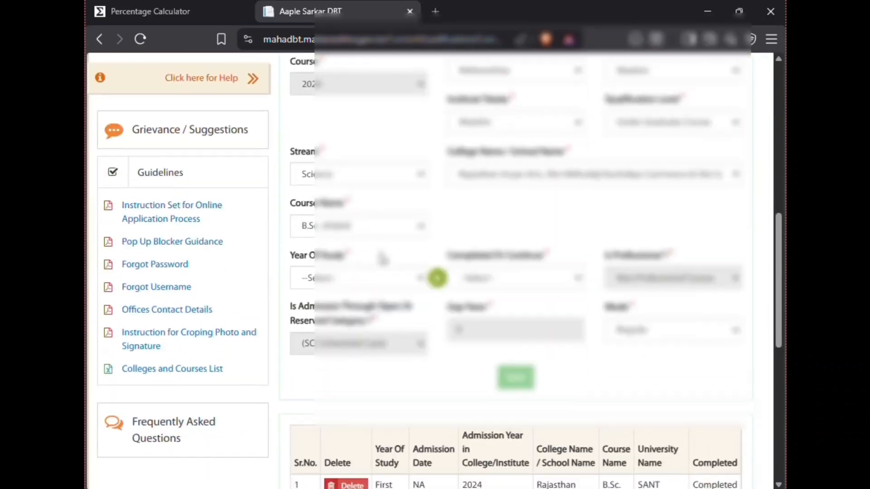
scroll(382, 259, down, 5)
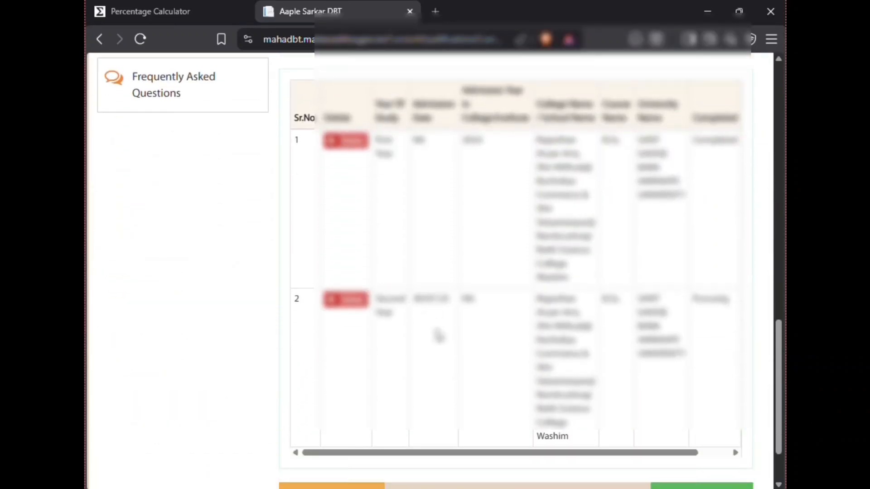
scroll(438, 351, up, 2)
scroll(438, 351, down, 3)
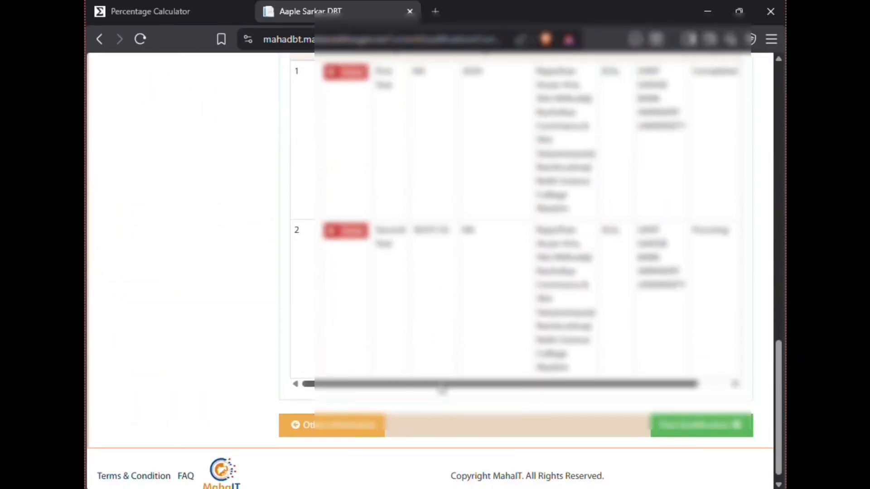
scroll(467, 403, up, 2)
drag(431, 452, 469, 454)
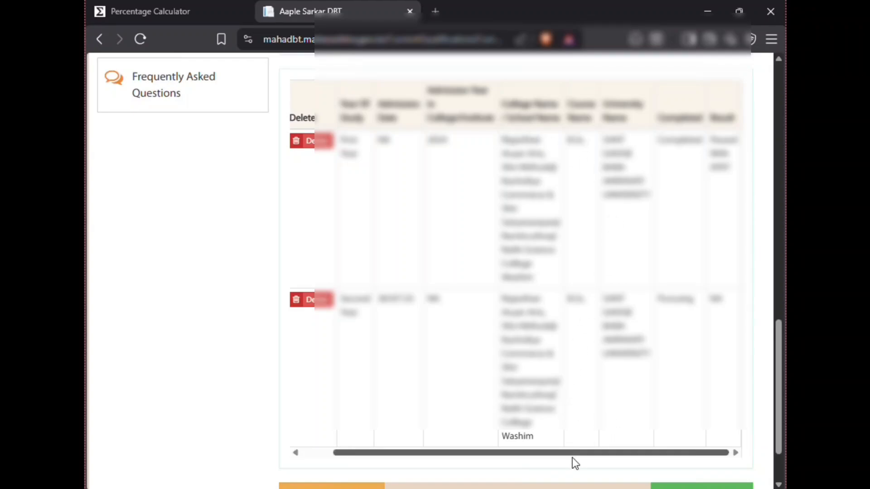
drag(579, 453, 552, 453)
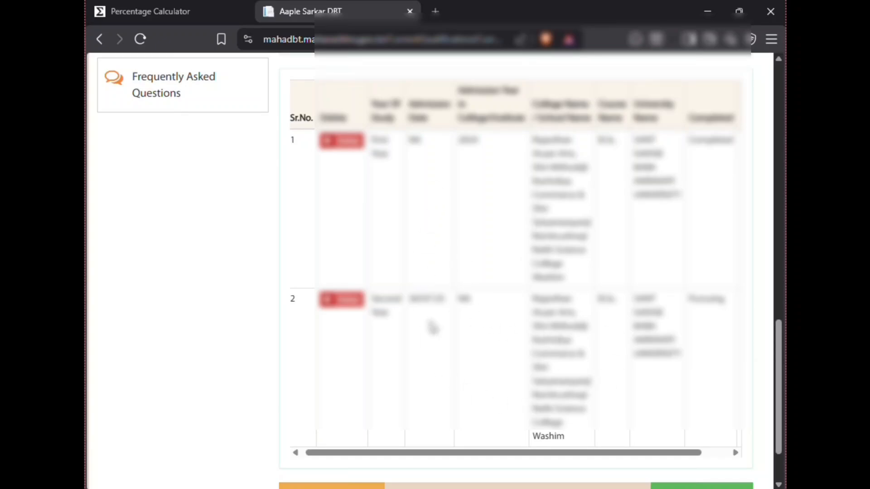
scroll(425, 363, up, 2)
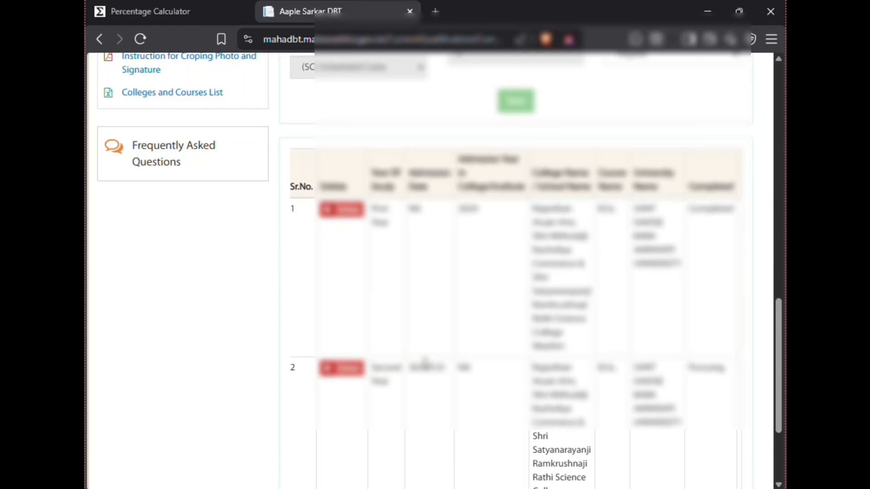
scroll(425, 363, up, 2)
scroll(425, 363, up, 8)
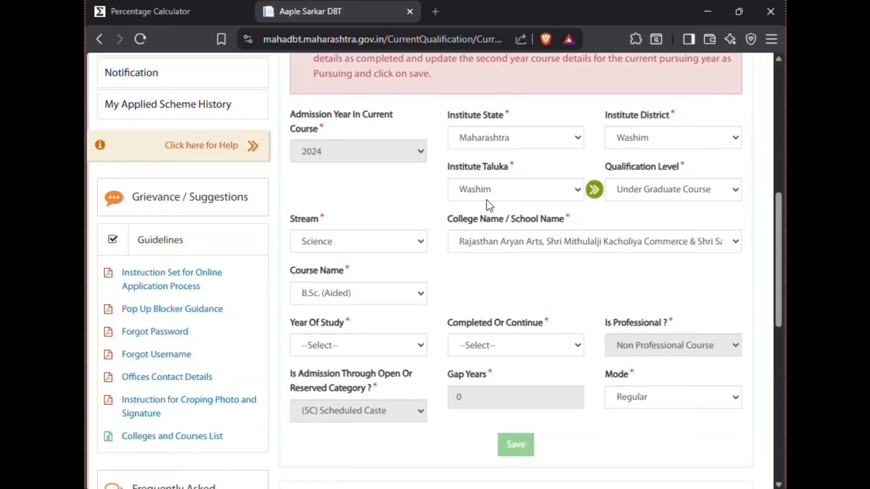
- Keep Under Graduate Course, Science, the Rajasthan Aryan college and B.Sc. (Aided) as selected
click(635, 192)
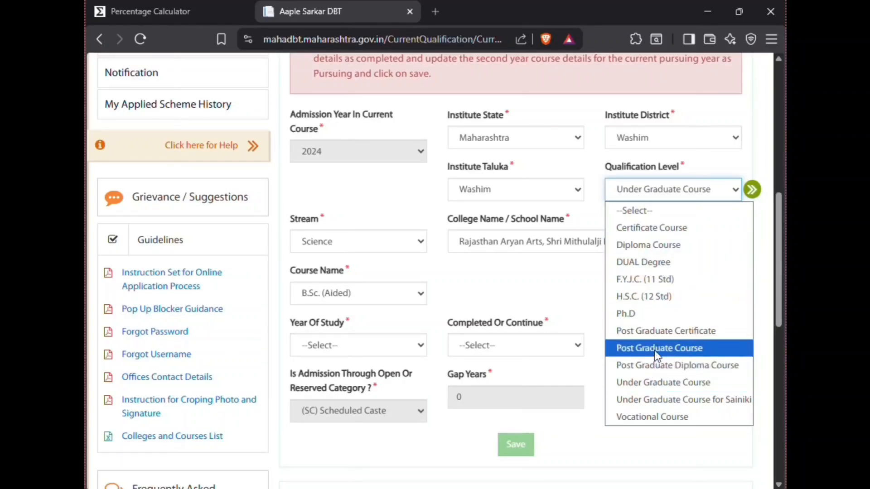
click(670, 386)
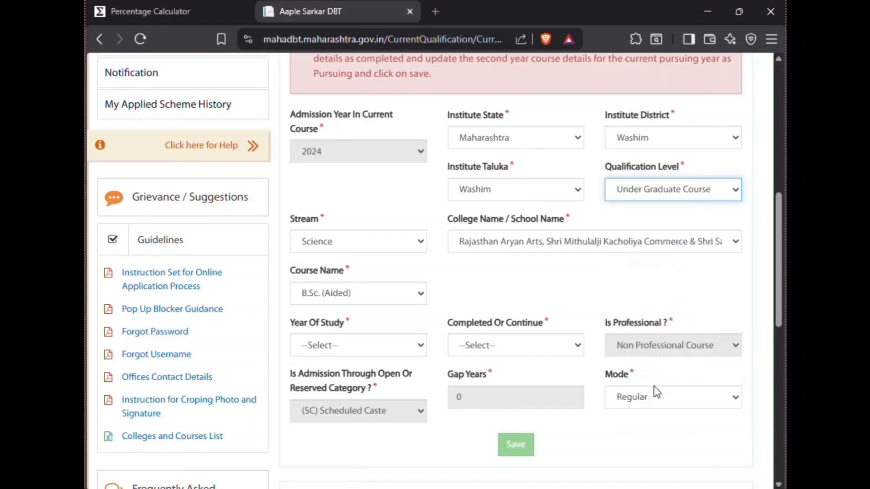
click(352, 242)
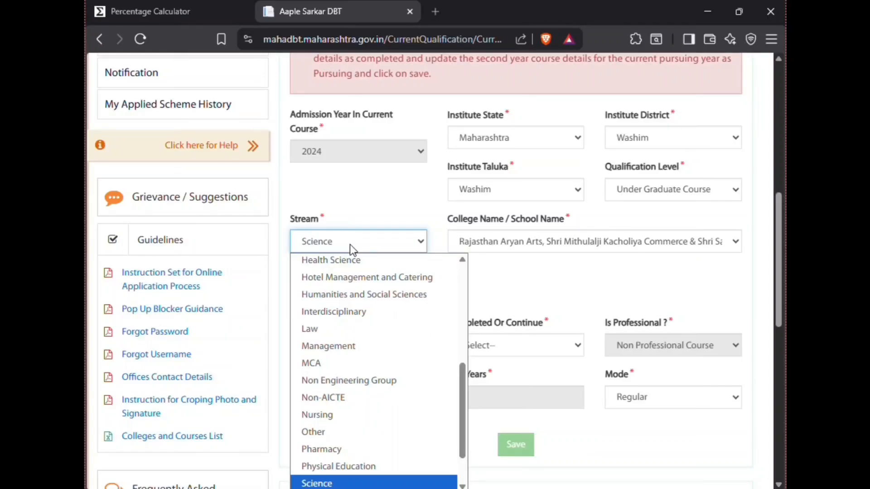
click(349, 244)
click(520, 241)
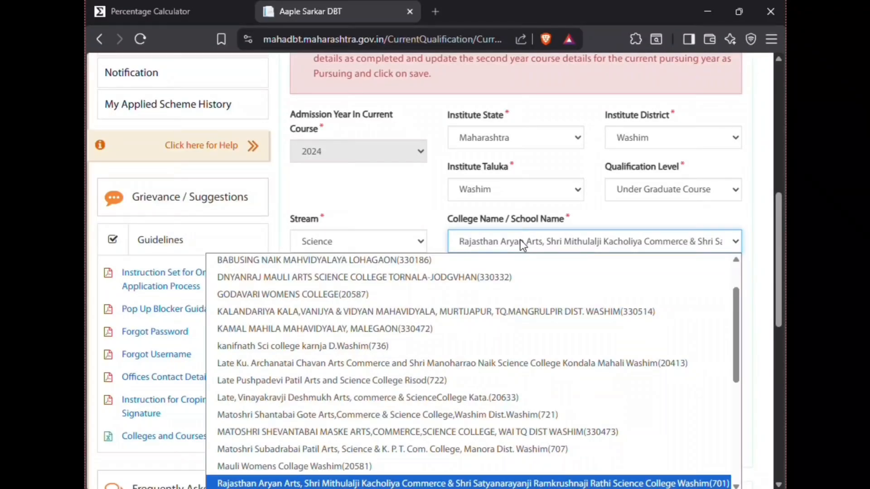
click(520, 241)
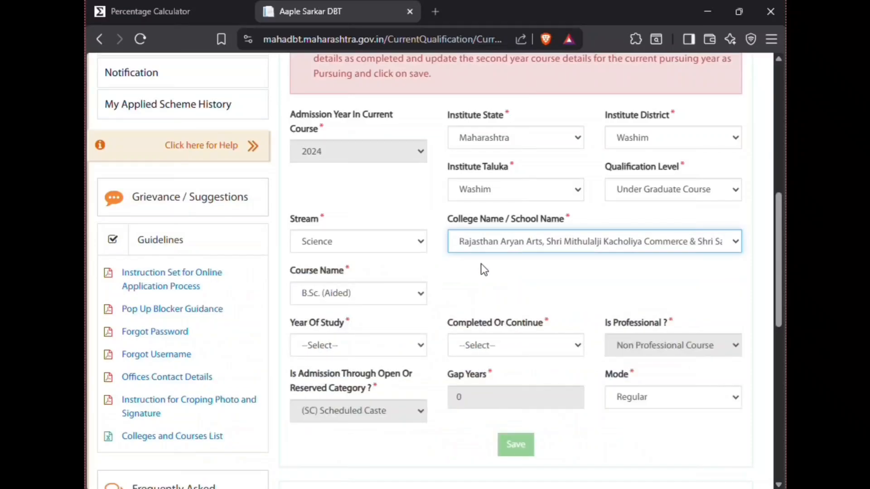
scroll(345, 224, down, 2)
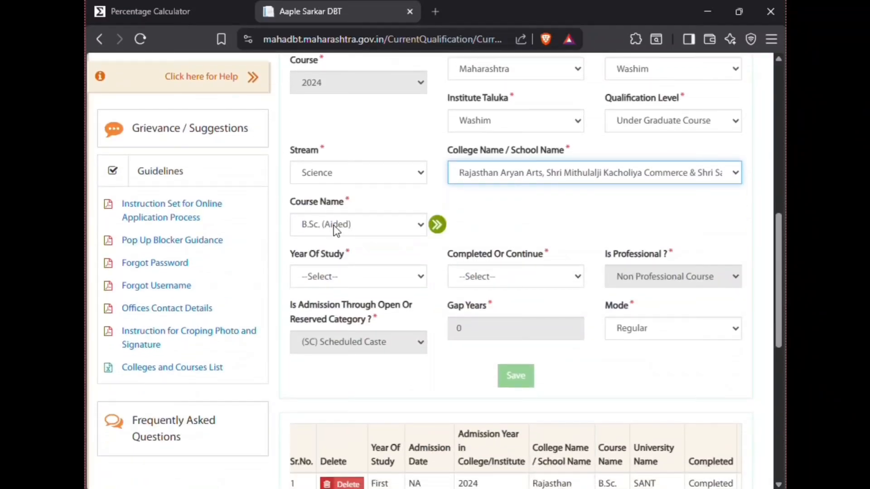
click(335, 226)
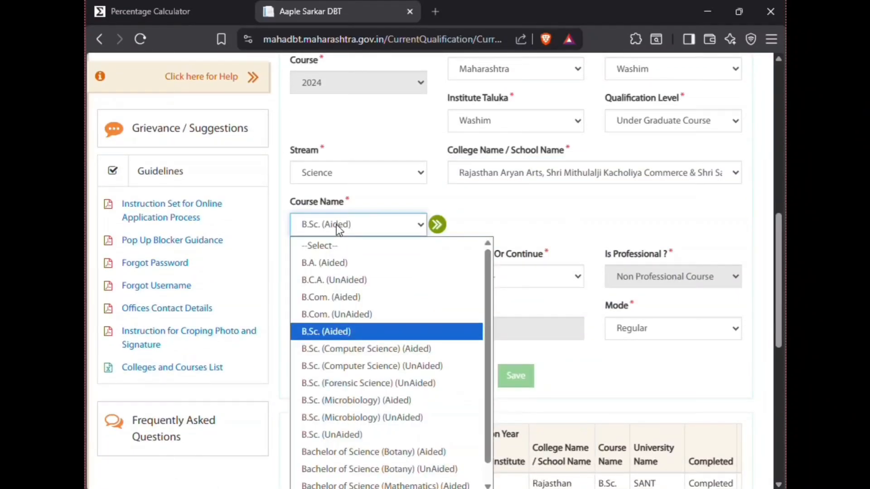
click(336, 224)
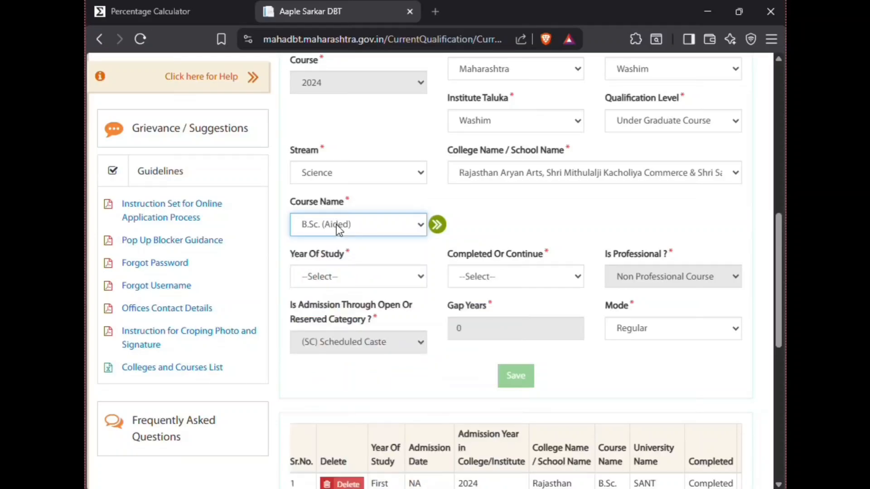
scroll(336, 225, down, 2)
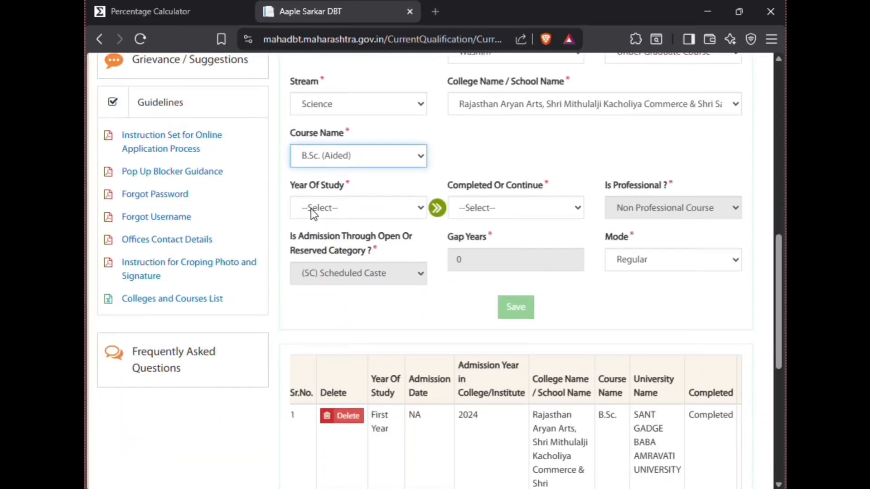
- Set Year Of Study to First Year, mark it completed, with admission year 2025
click(330, 210)
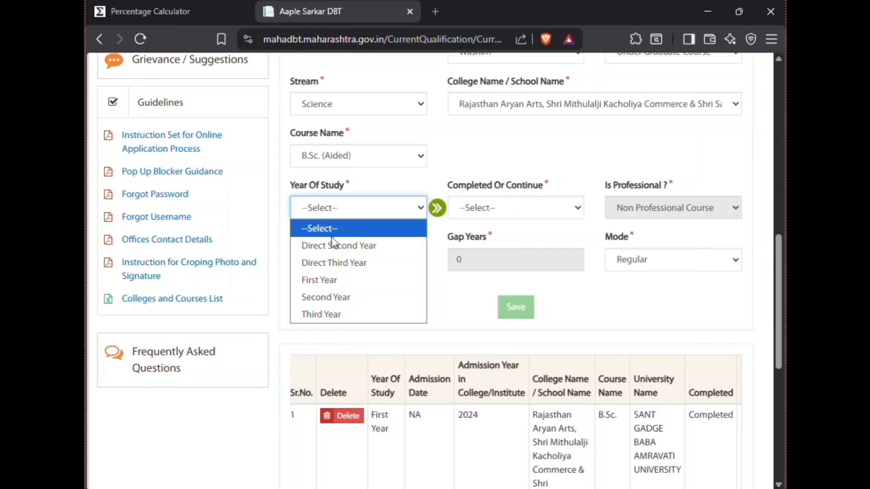
click(327, 280)
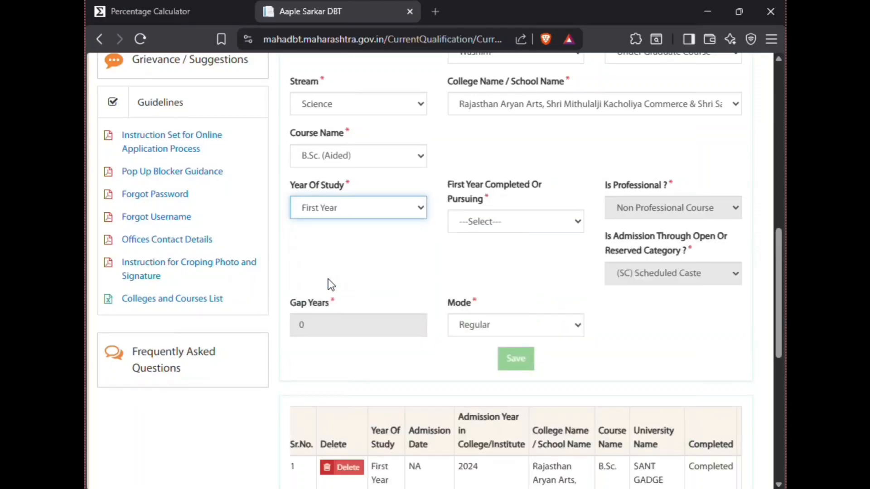
click(474, 227)
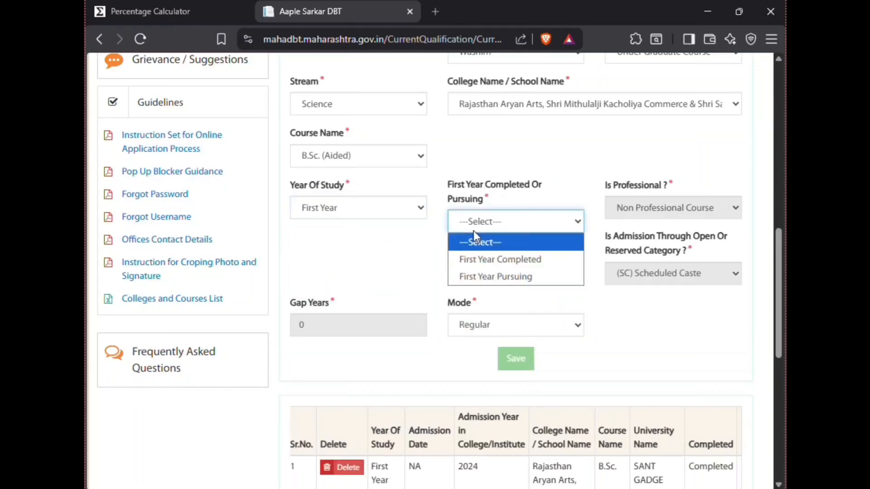
click(492, 259)
click(628, 225)
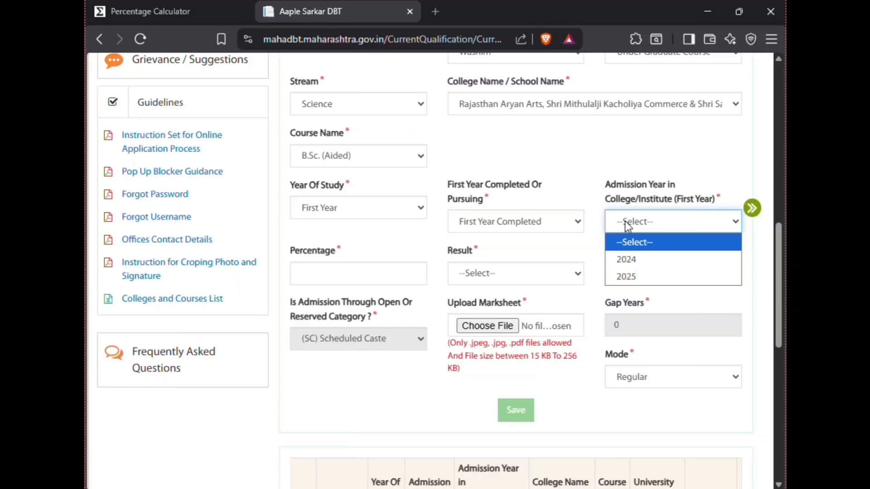
click(634, 277)
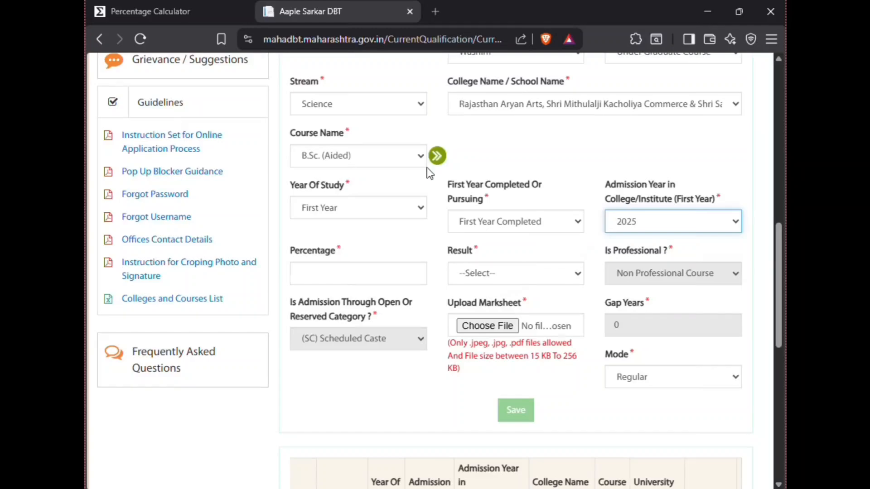
- Enter percentage 58.00, set Result to Passed, and open the marksheet file picker
click(379, 273)
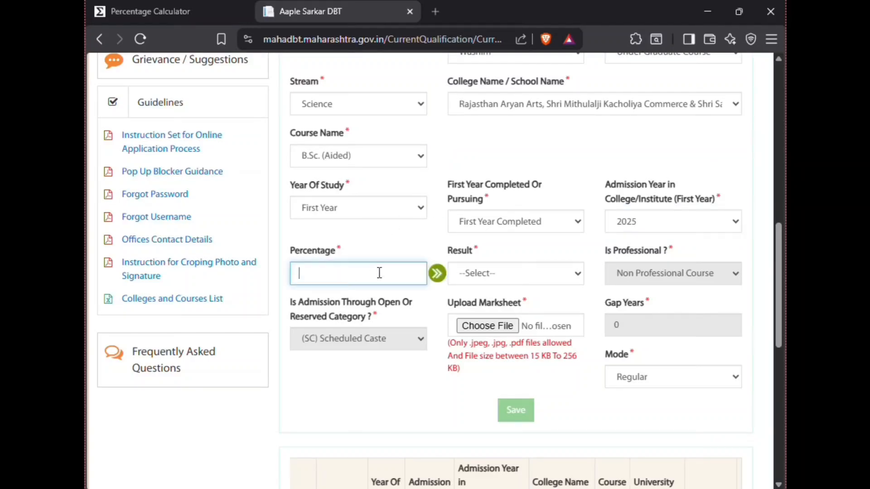
text(58.00)
click(491, 280)
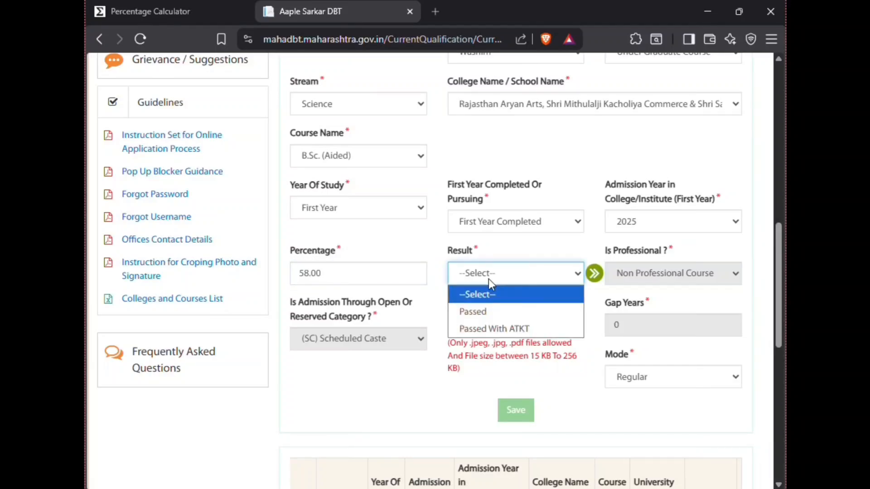
click(486, 311)
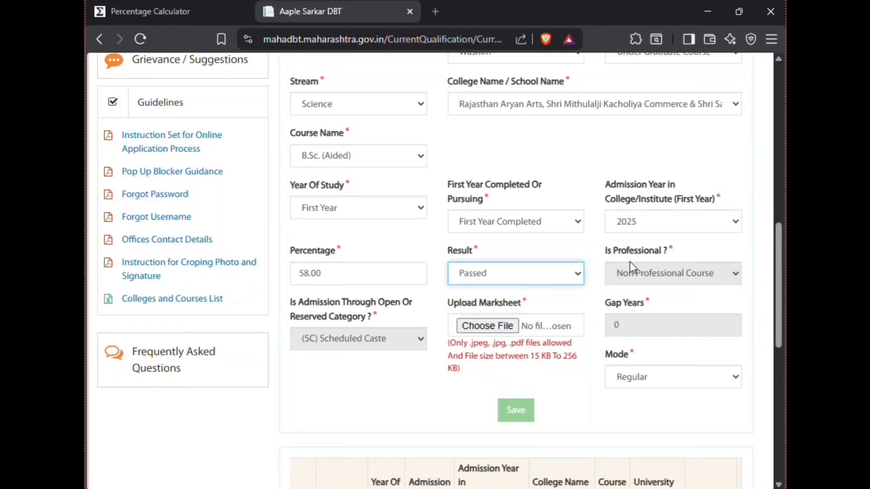
click(487, 326)
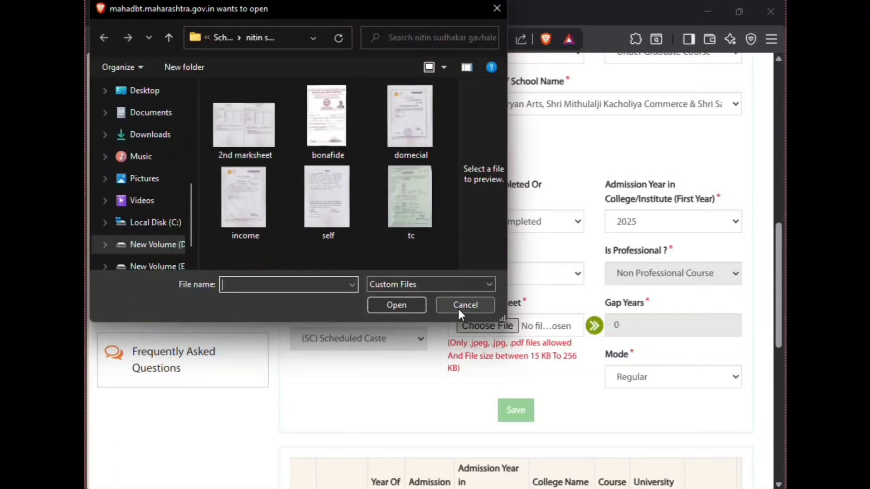
- Select the '2nd marksheet' image in the file dialog and open it
click(272, 152)
click(388, 306)
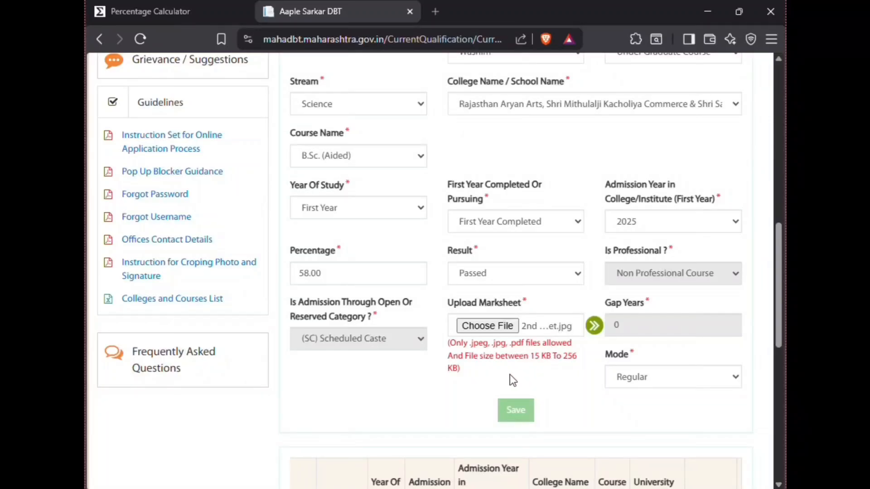
- Leave the study mode on Regular and scroll through the qualification table
scroll(509, 367, up, 1)
scroll(510, 331, down, 1)
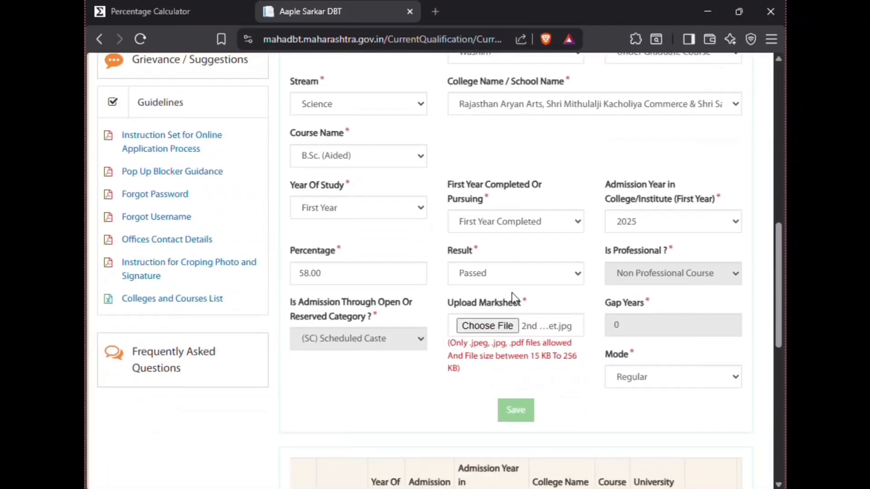
click(684, 376)
click(654, 413)
scroll(543, 272, down, 1)
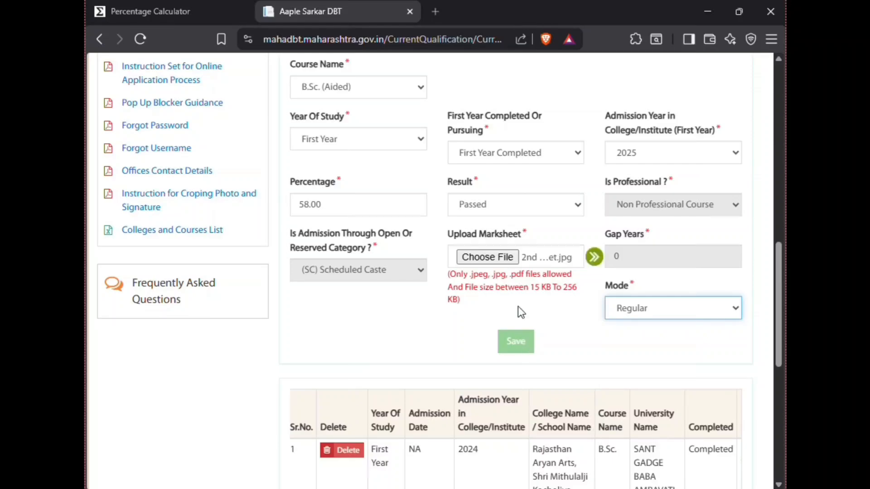
scroll(516, 337, down, 5)
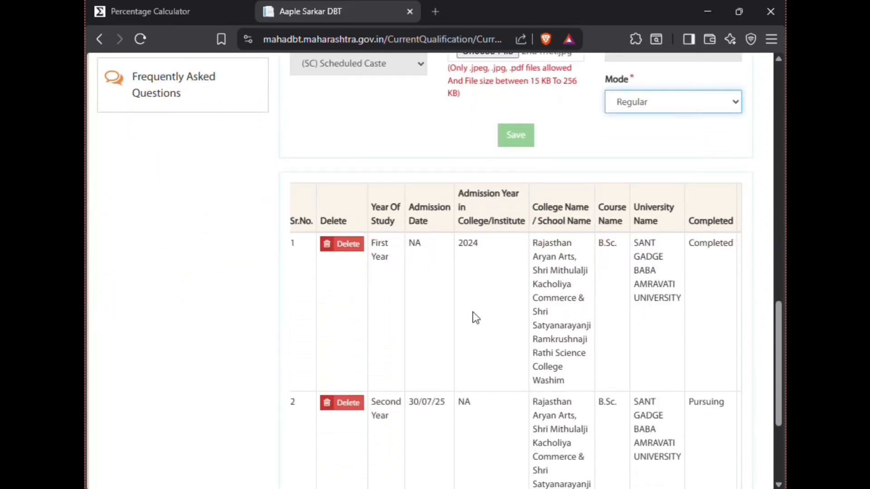
scroll(453, 364, down, 3)
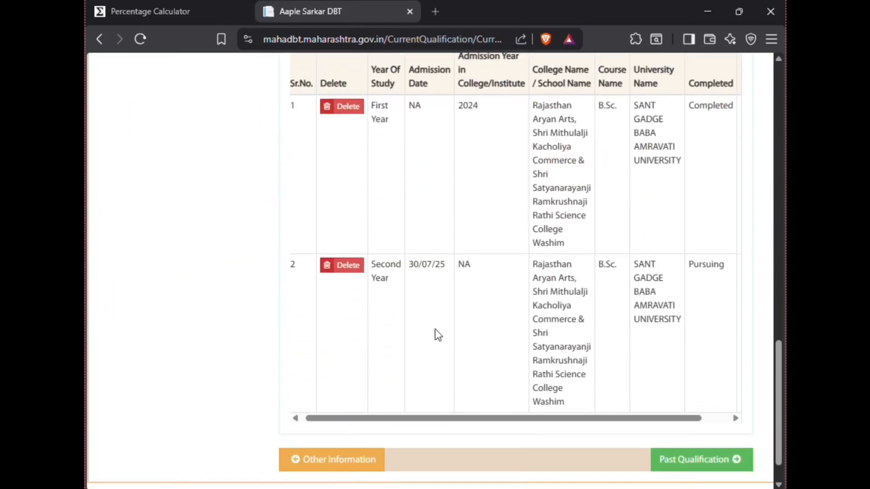
scroll(529, 370, up, 6)
scroll(498, 376, up, 3)
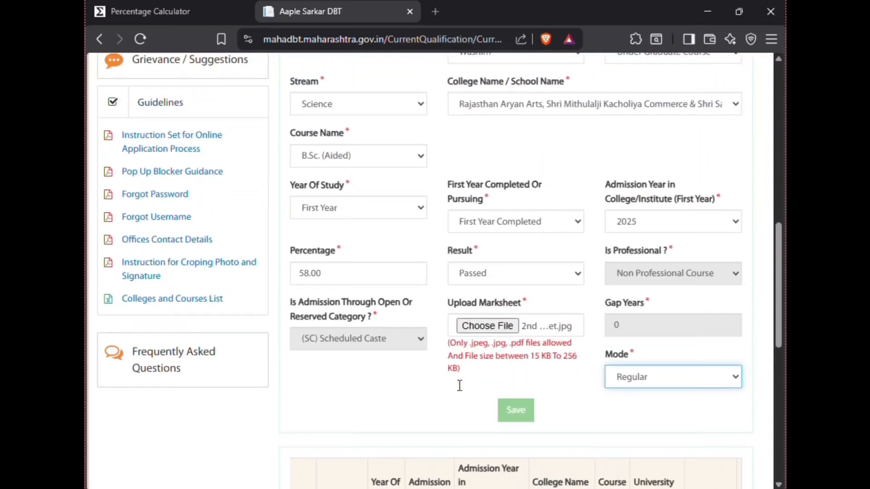
scroll(443, 208, up, 3)
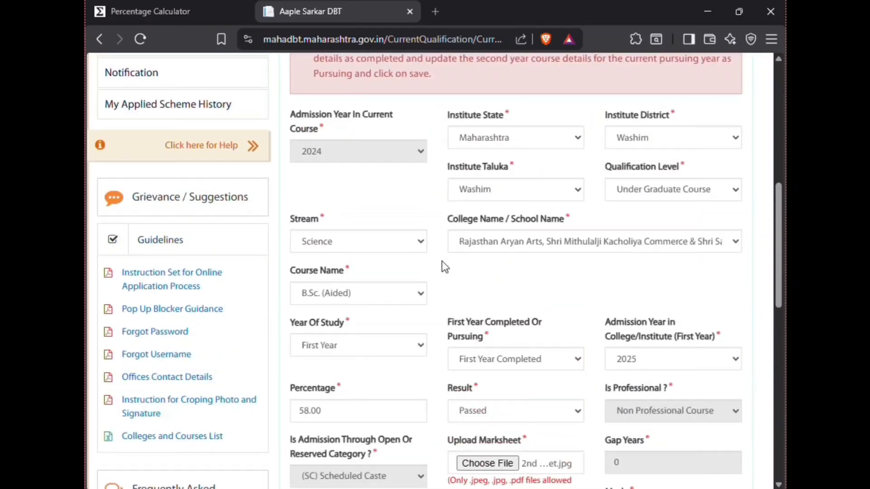
scroll(441, 261, up, 3)
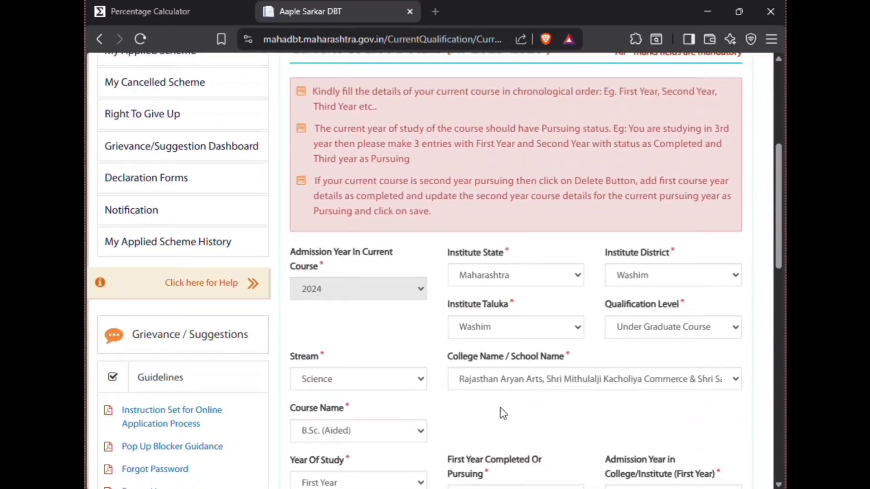
scroll(499, 415, up, 2)
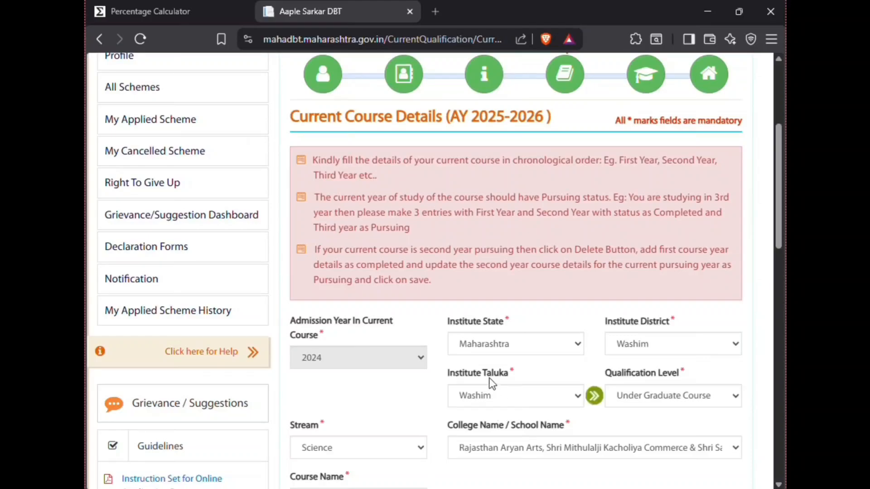
scroll(491, 383, up, 2)
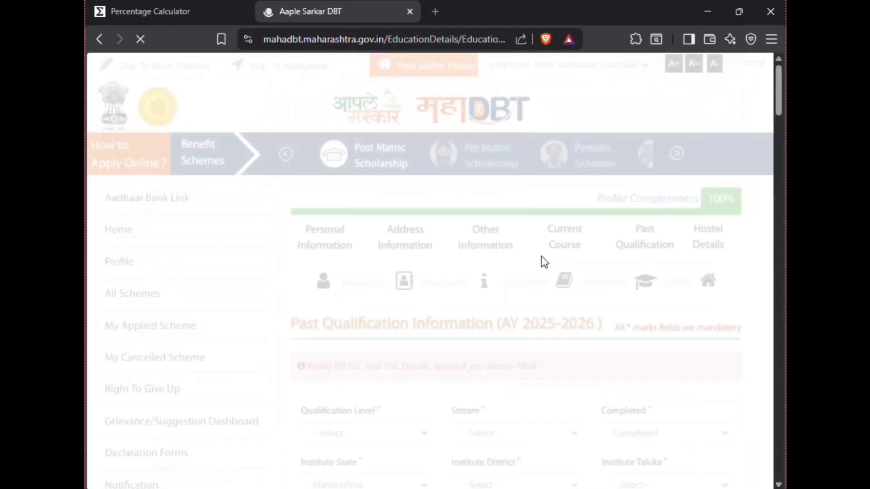
scroll(545, 262, down, 2)
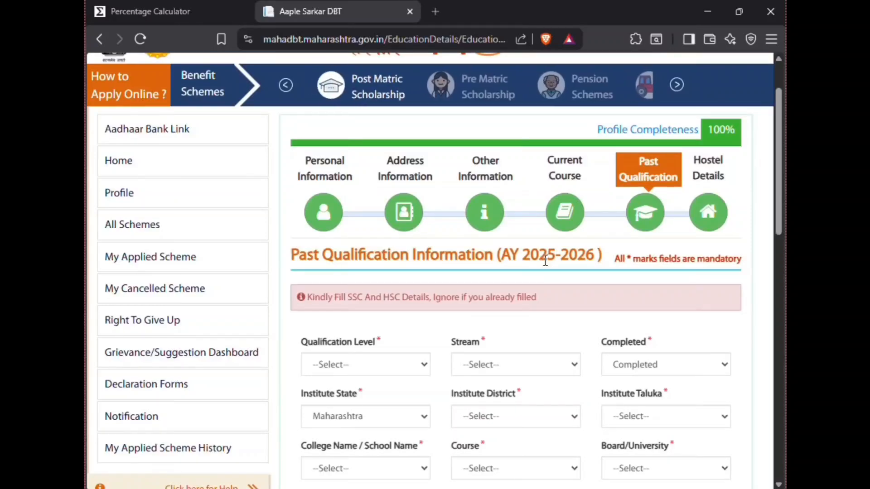
scroll(545, 262, down, 3)
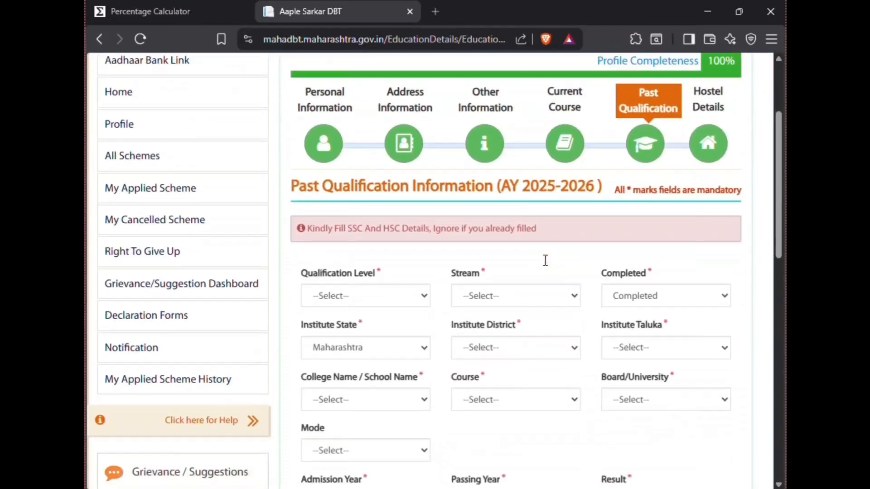
scroll(355, 236, down, 2)
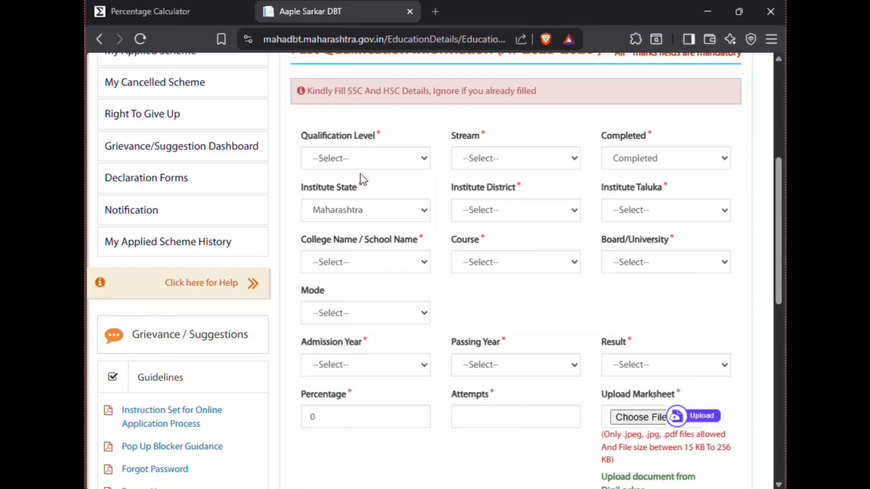
drag(308, 93, 543, 107)
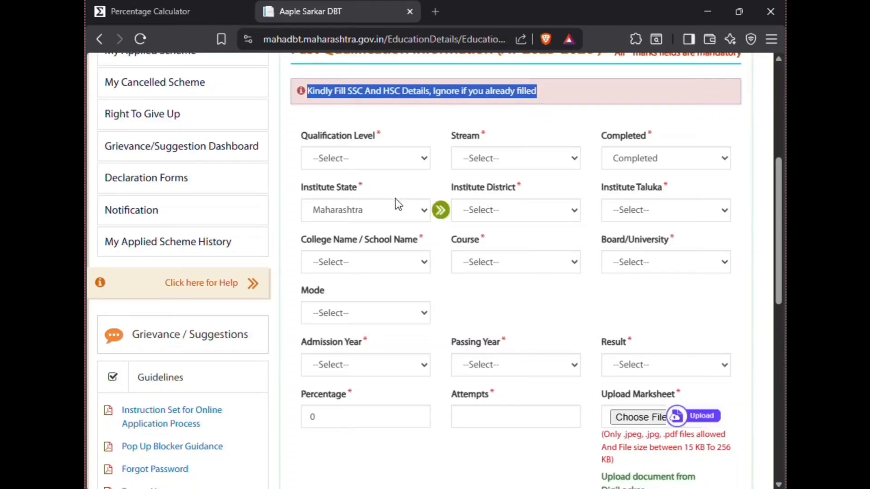
scroll(395, 267, up, 1)
scroll(395, 267, up, 1)
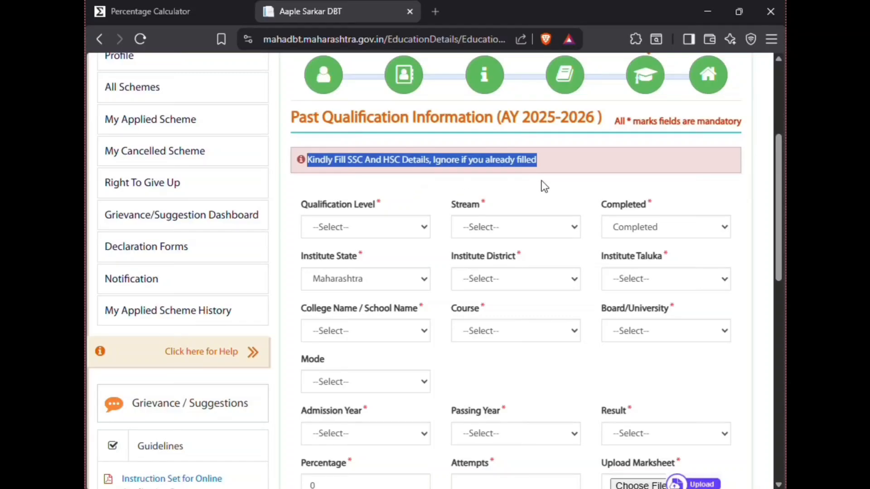
click(509, 197)
scroll(510, 198, down, 5)
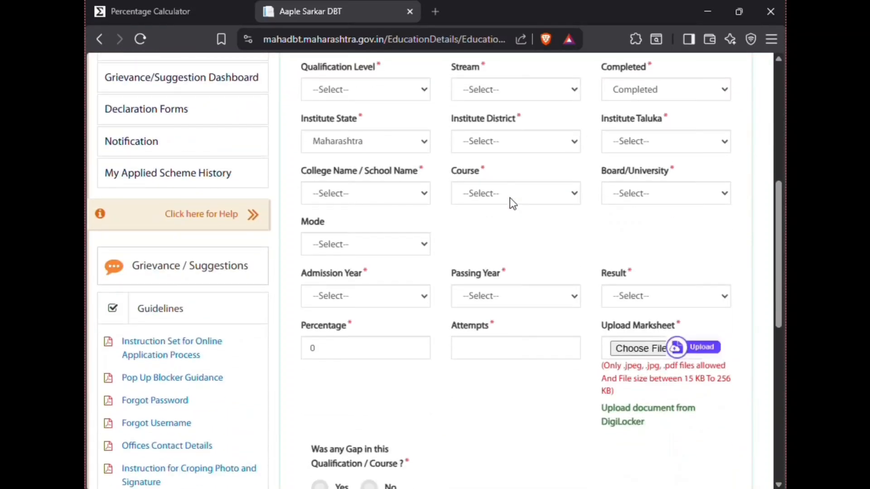
scroll(510, 198, down, 3)
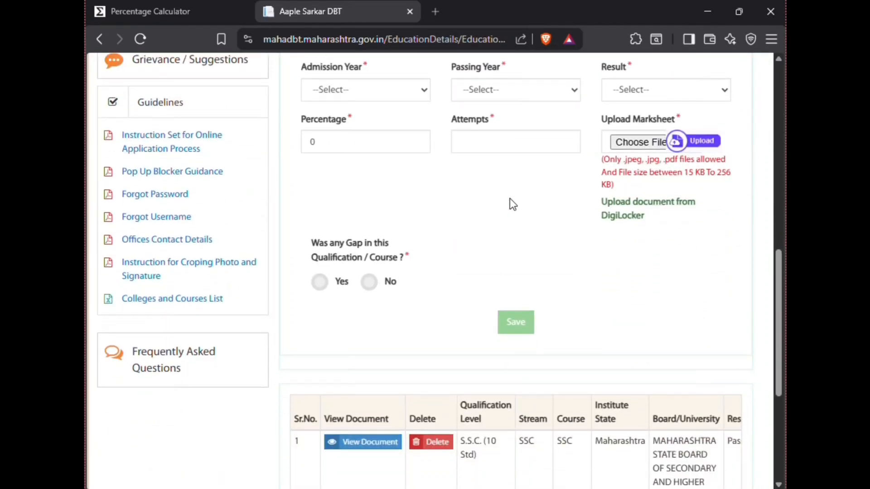
scroll(509, 198, down, 3)
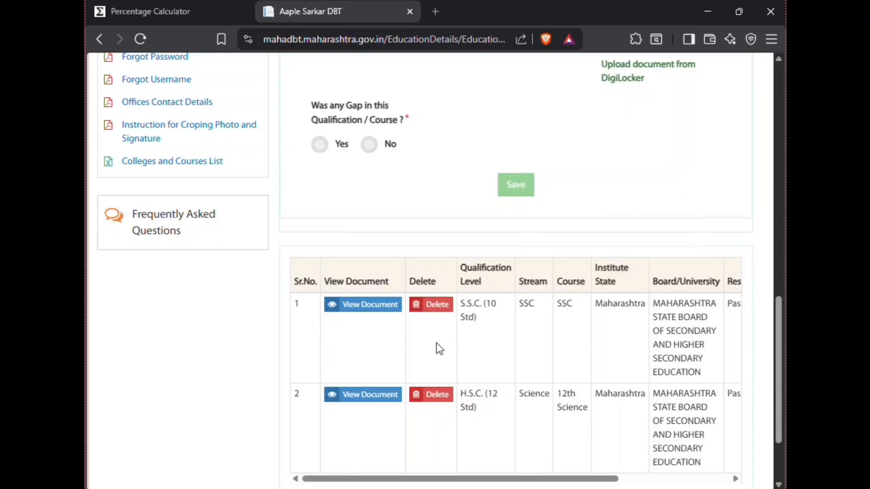
scroll(479, 366, down, 3)
drag(458, 380, 412, 369)
scroll(420, 344, up, 7)
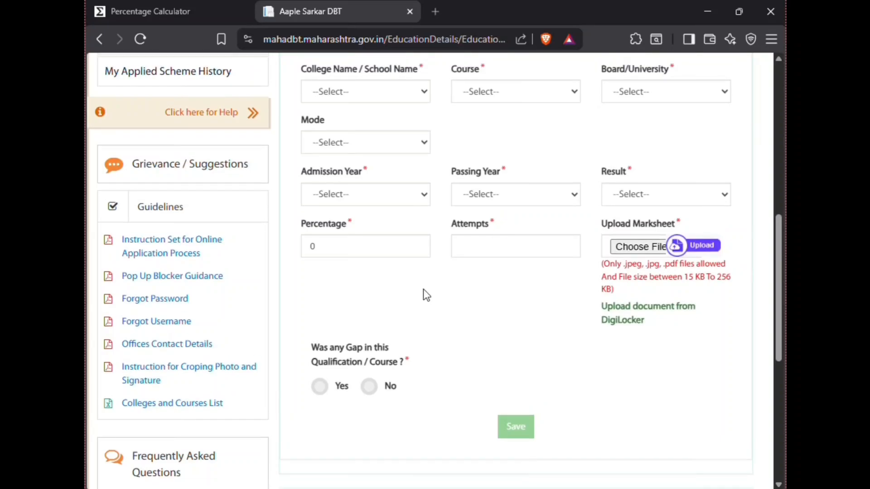
scroll(423, 296, down, 4)
scroll(423, 295, up, 7)
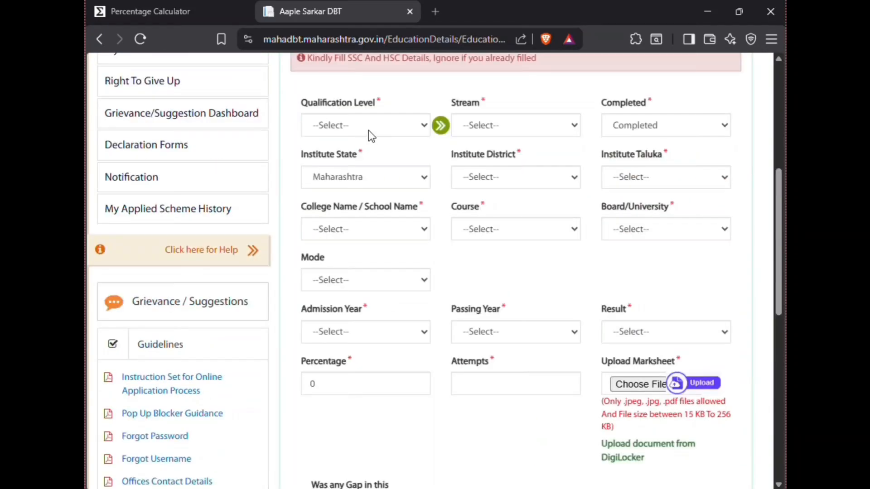
- Set the qualification level to S.S.C. (10 Std) and the stream to SSC
click(369, 129)
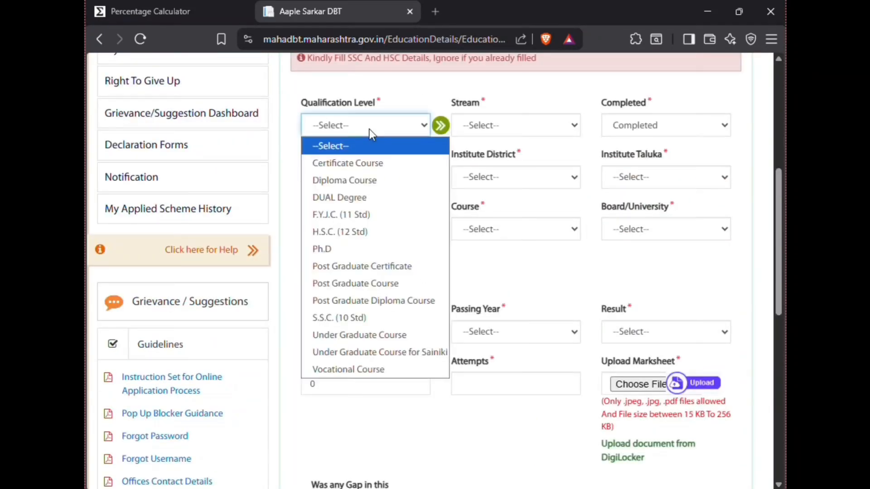
click(335, 321)
click(484, 128)
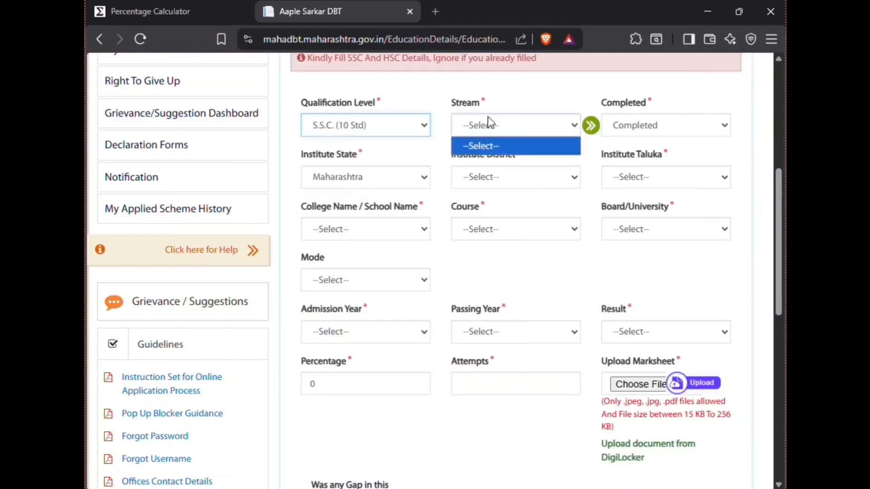
click(482, 164)
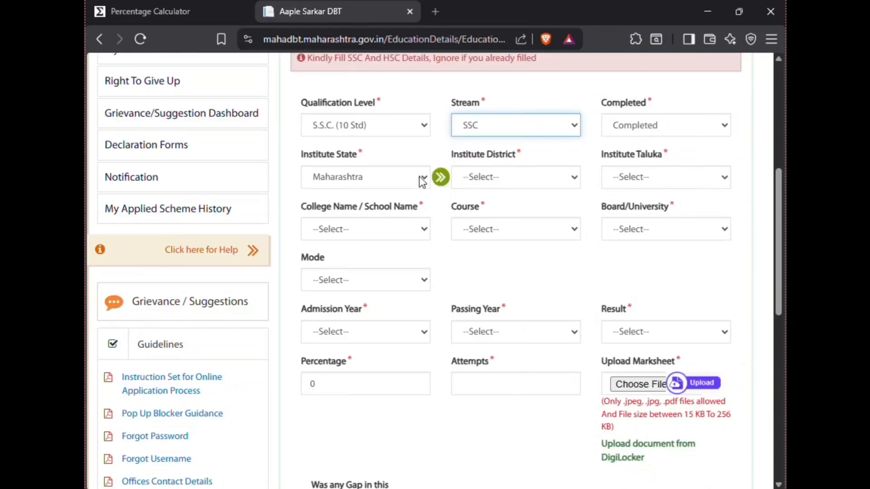
- Set the institute district and taluka to Washim
click(500, 179)
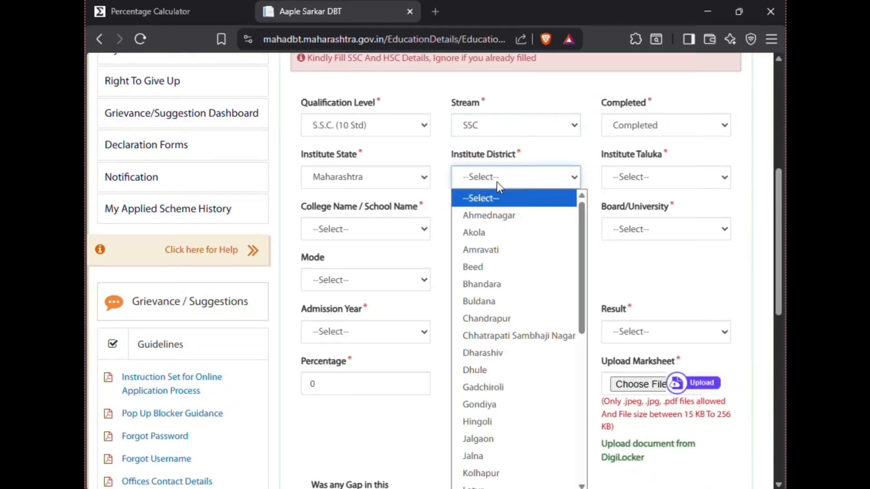
key(w)
key(w)
key(Return)
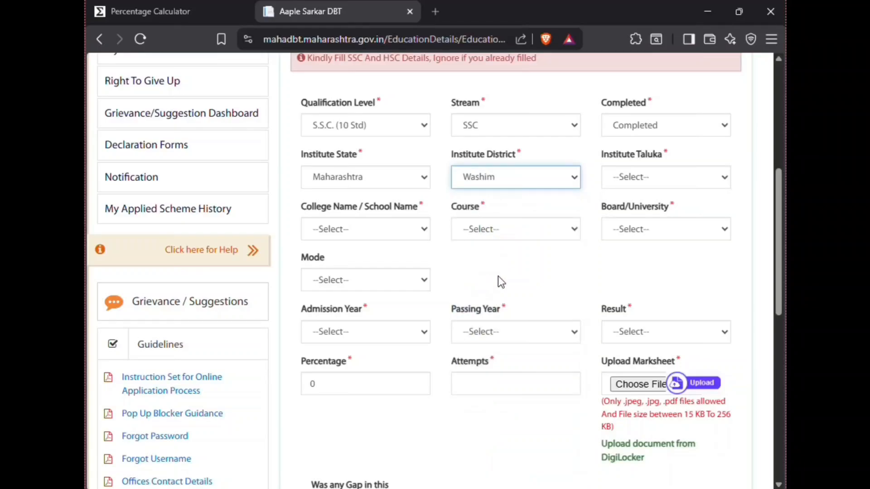
click(677, 181)
key(w)
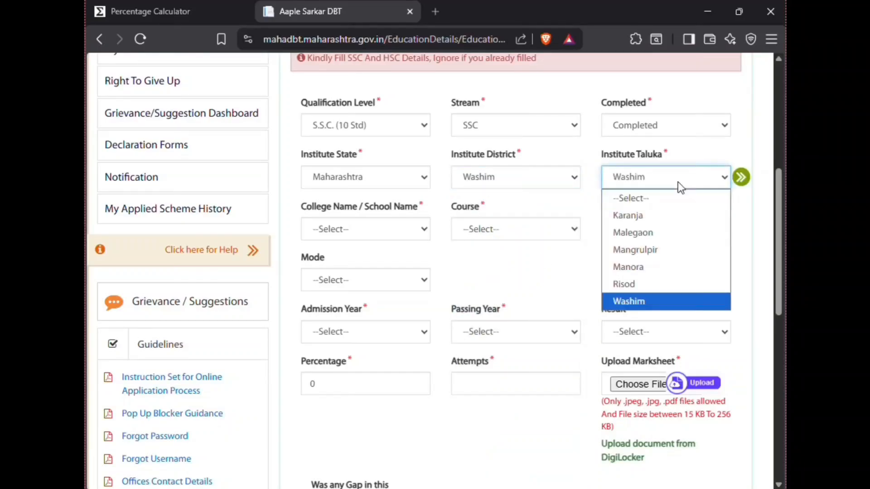
key(Return)
click(349, 232)
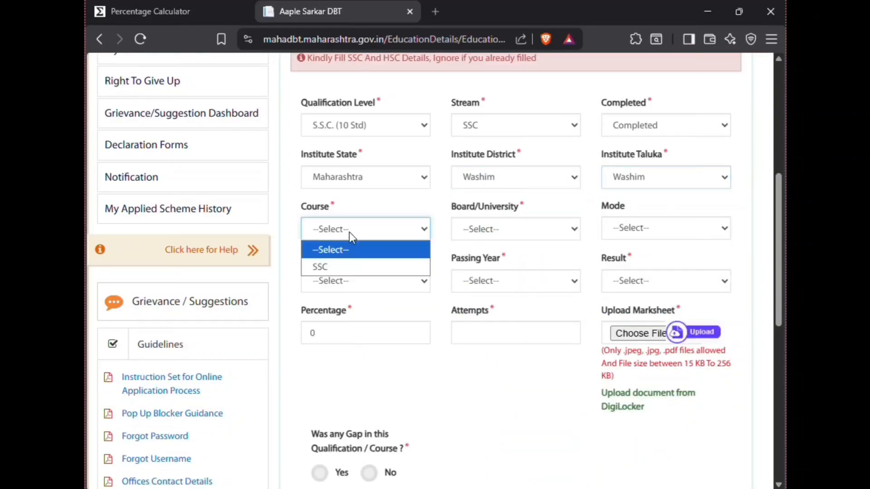
- Set the course to SSC, the board to the Maharashtra state board, and the mode to Regular
click(350, 267)
click(490, 232)
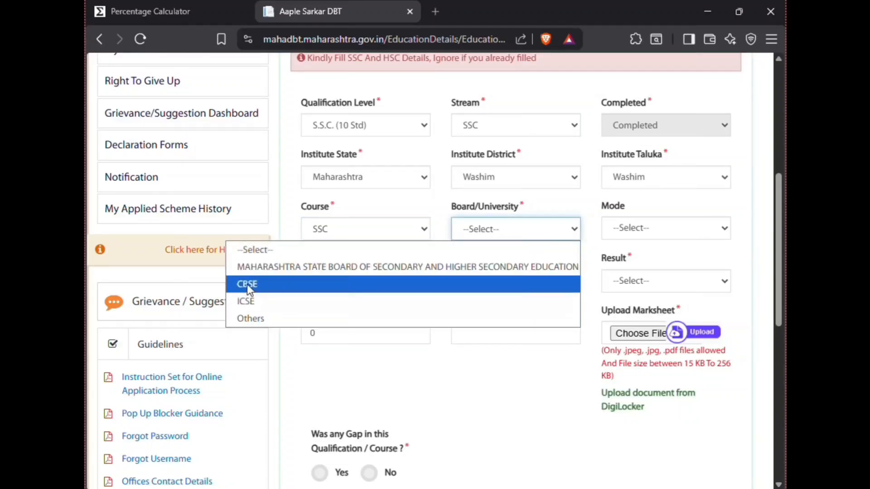
click(534, 270)
click(661, 233)
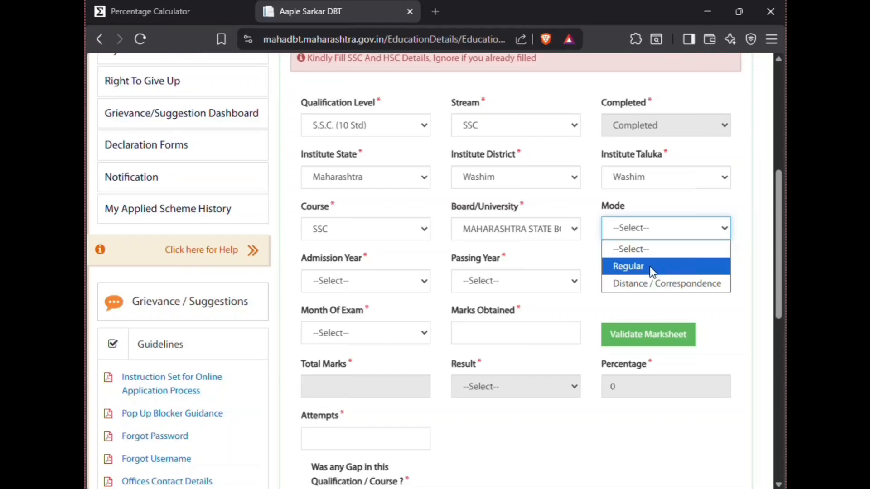
click(649, 267)
- Set admission year 2015 and passing year 2016, and enter the seat number
click(372, 289)
key(Down)
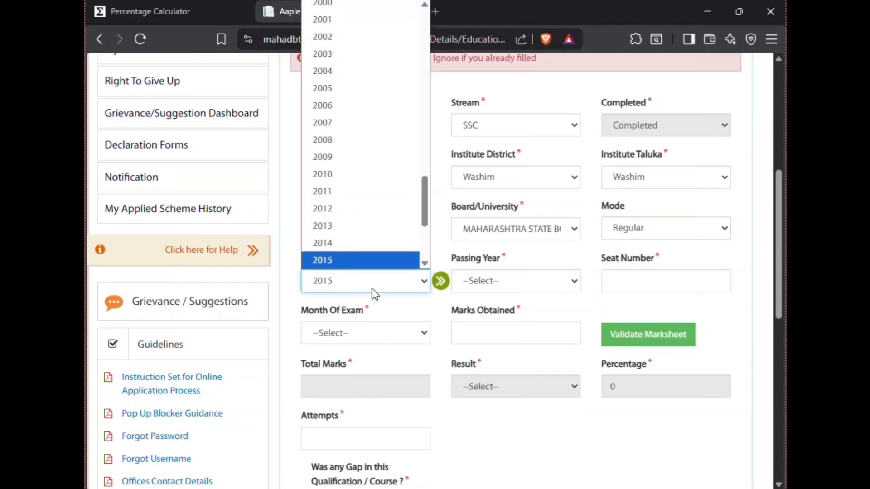
key(Return)
click(482, 290)
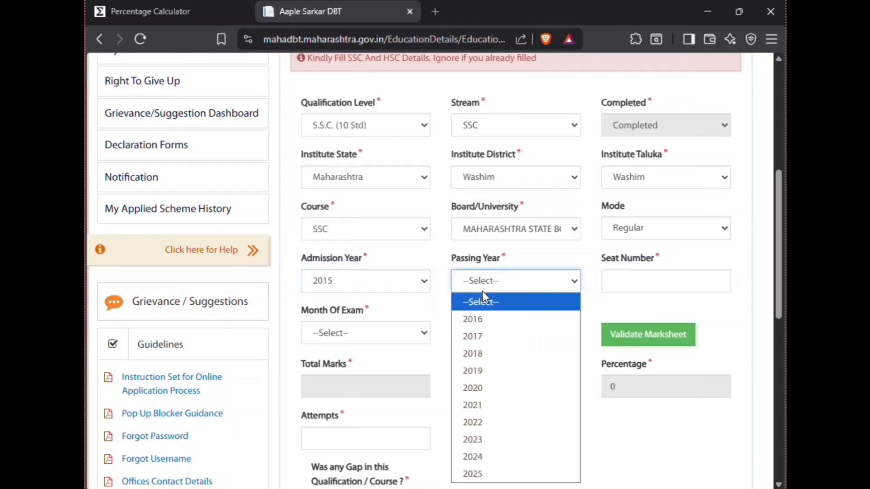
click(483, 323)
key(Tab)
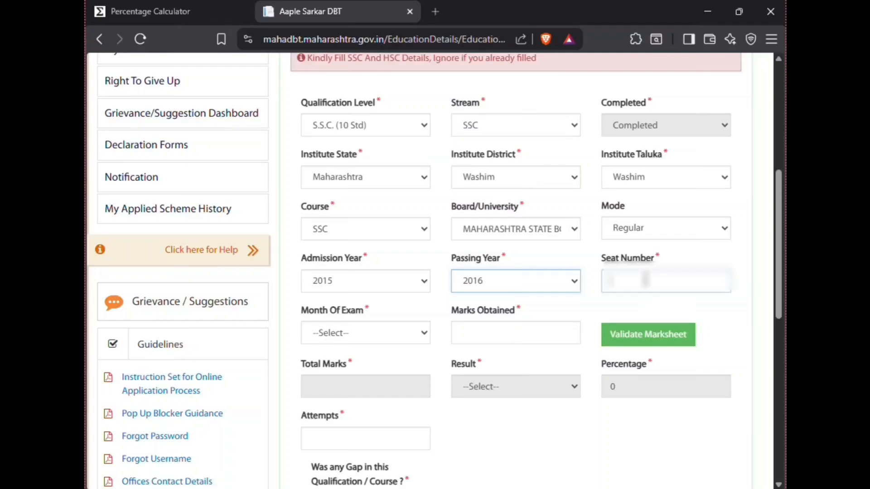
text(010)
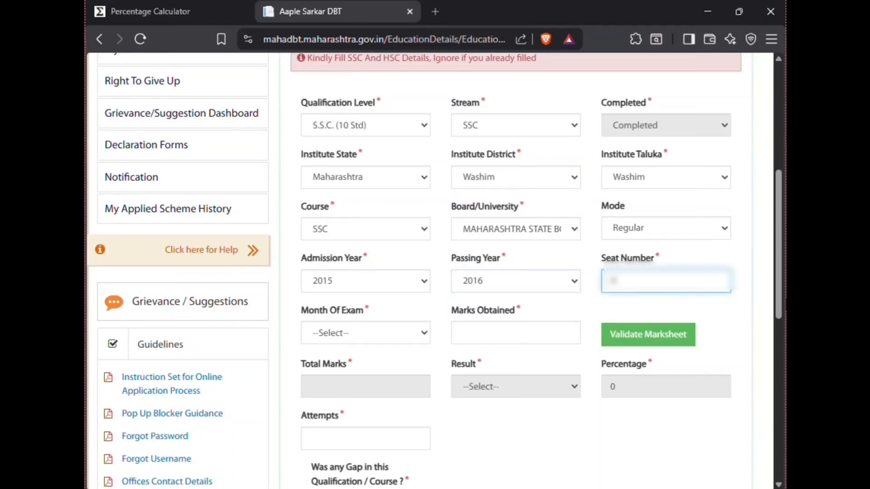
text(01234)
- Choose FEB/MAR as the exam month, enter 418 marks, and validate the marksheet
click(373, 335)
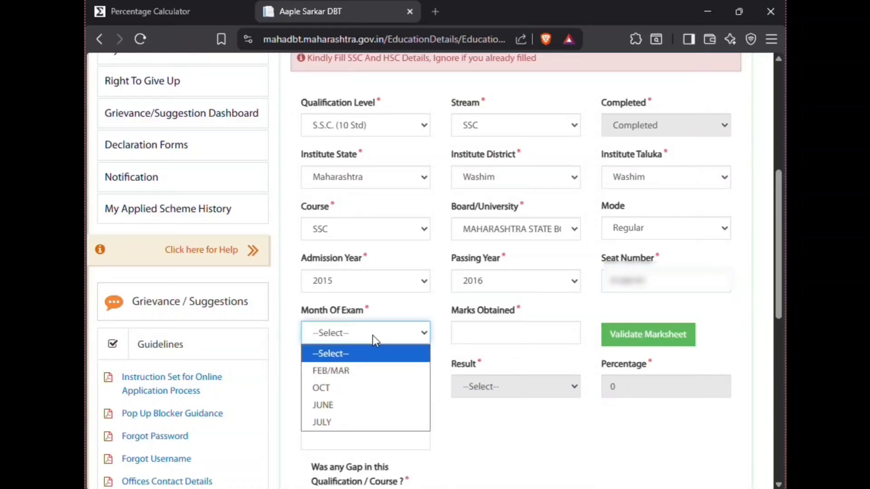
click(365, 378)
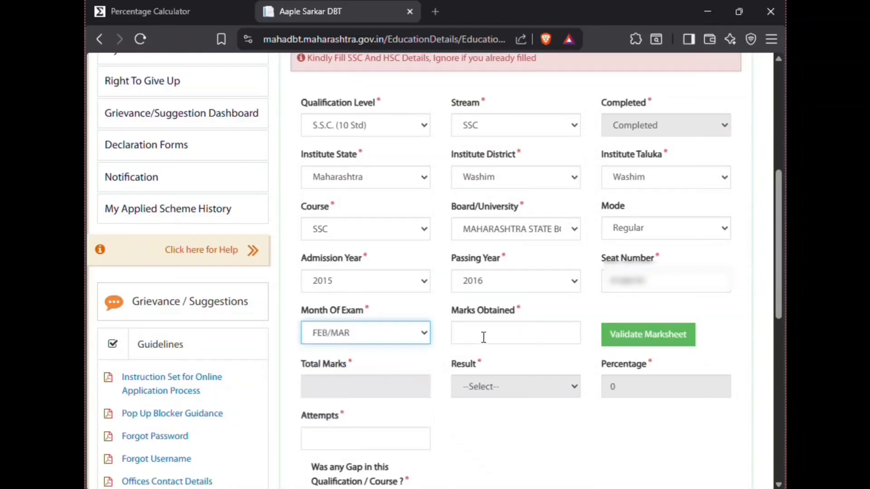
click(484, 335)
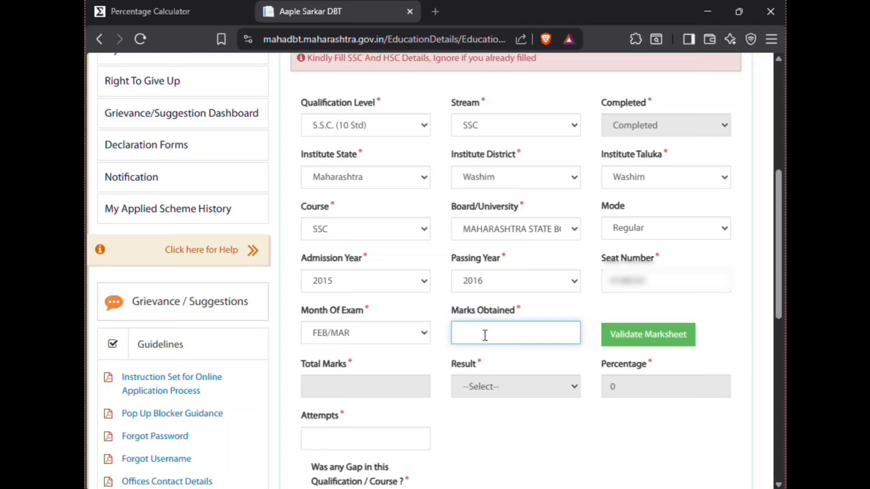
text(418)
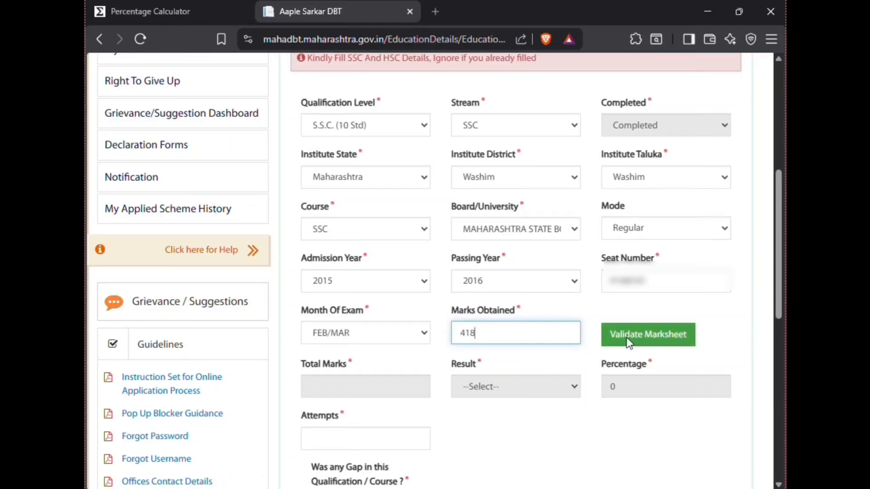
click(648, 346)
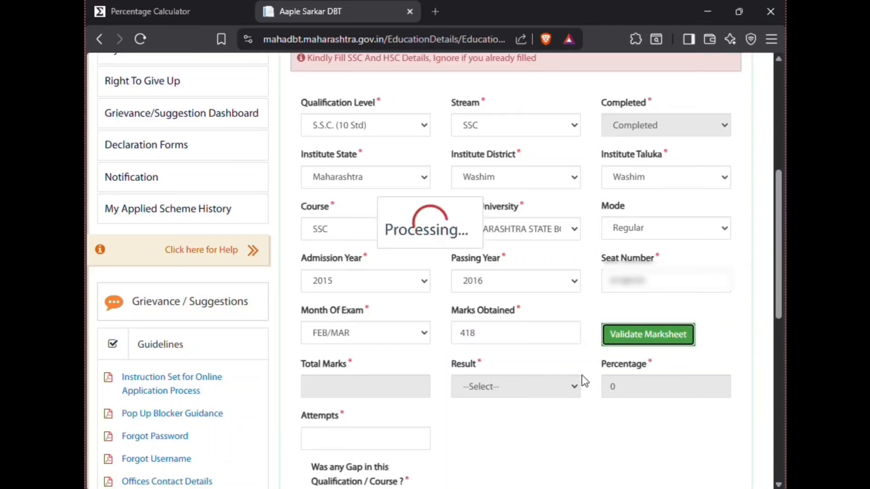
- Review the validated result (500 total, Passed, 83.60%) and close the marksheet preview
scroll(539, 299, down, 2)
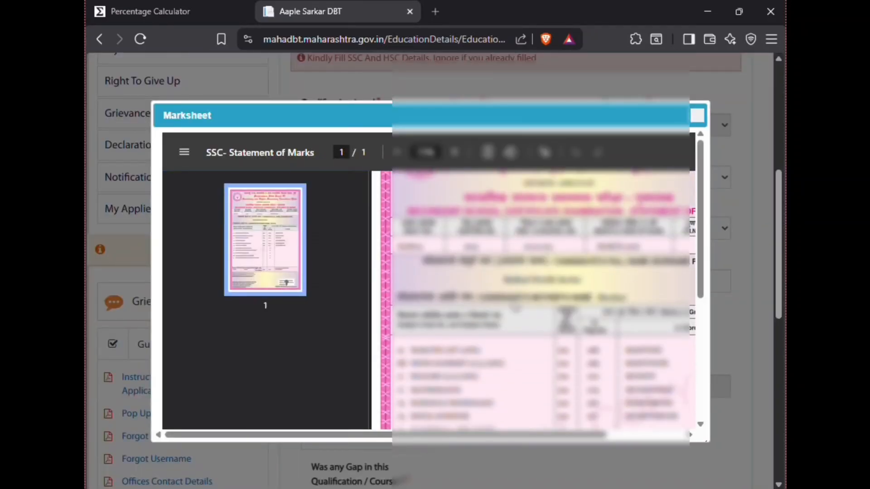
scroll(522, 306, down, 8)
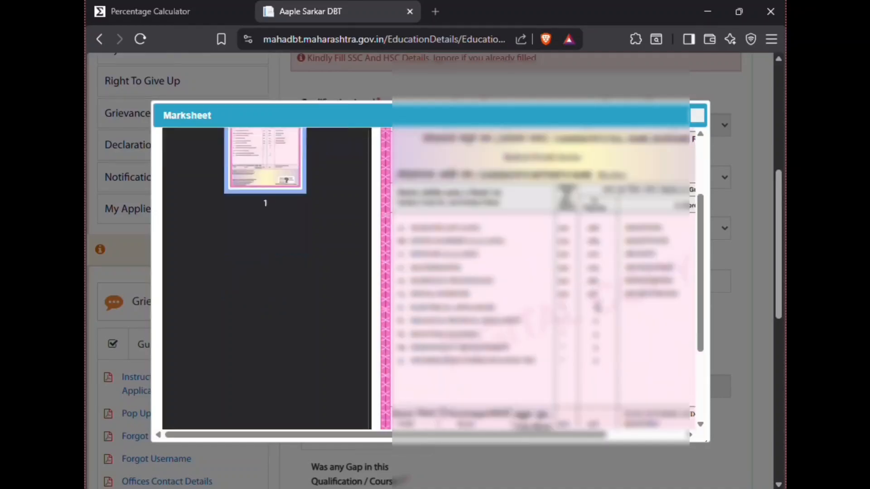
scroll(609, 292, up, 8)
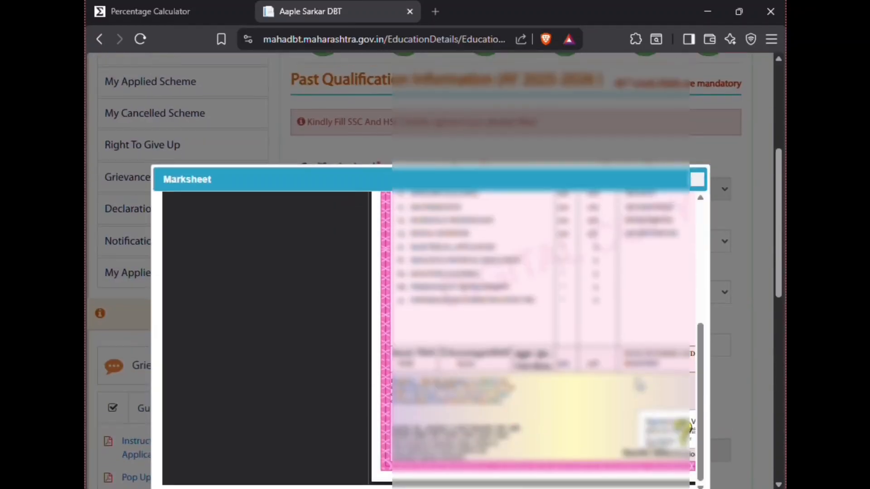
scroll(612, 317, down, 3)
scroll(539, 209, up, 5)
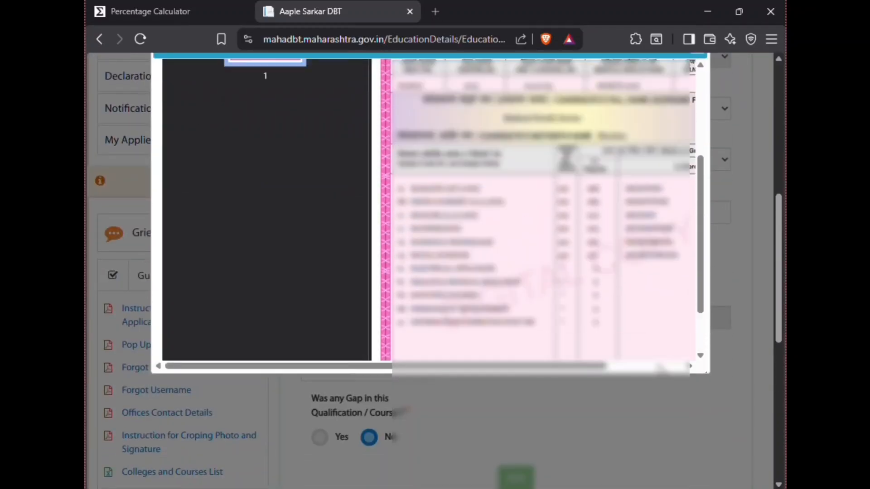
scroll(751, 332, up, 2)
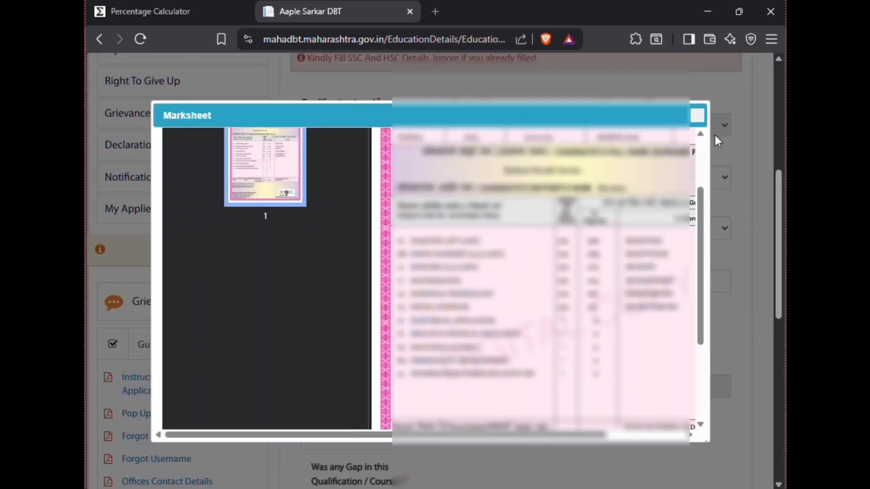
click(697, 117)
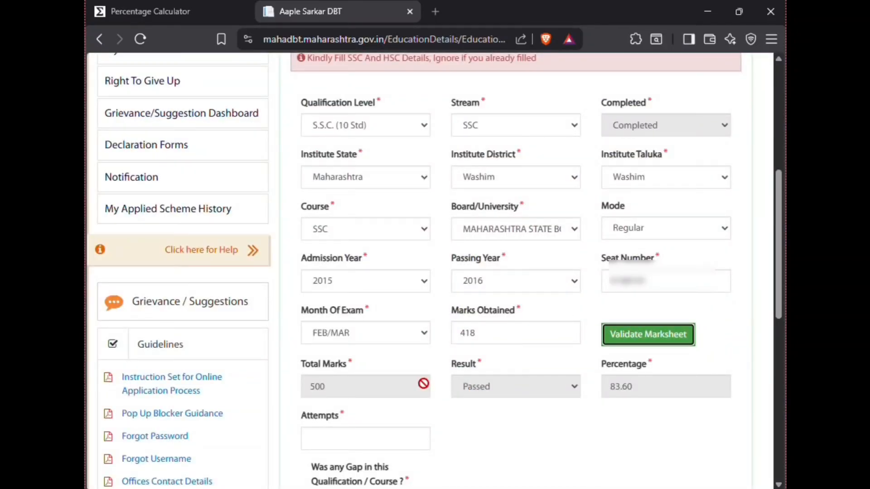
- Set the SSC entry's number of attempts to 1 and confirm the profile is 100% complete
scroll(408, 385, down, 3)
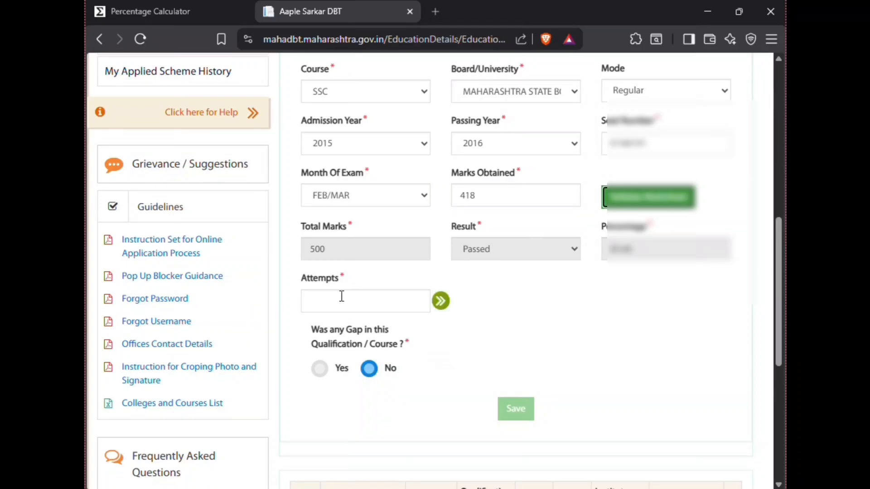
click(342, 296)
text(1)
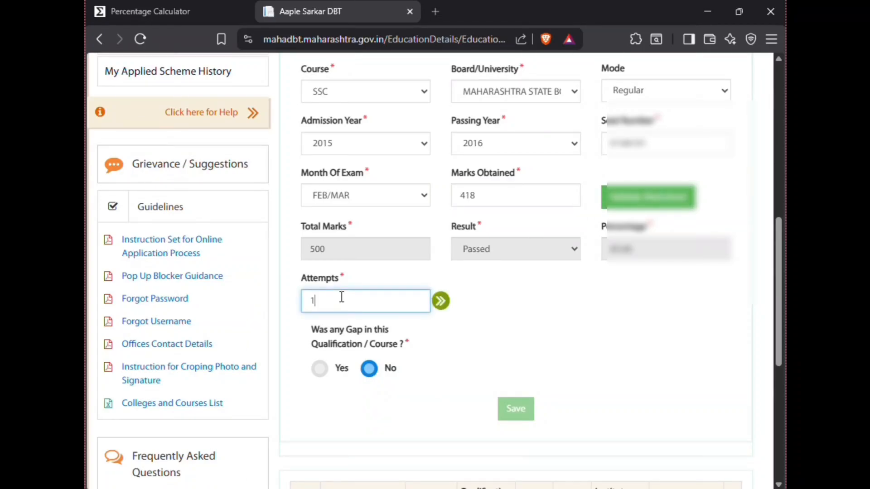
click(496, 338)
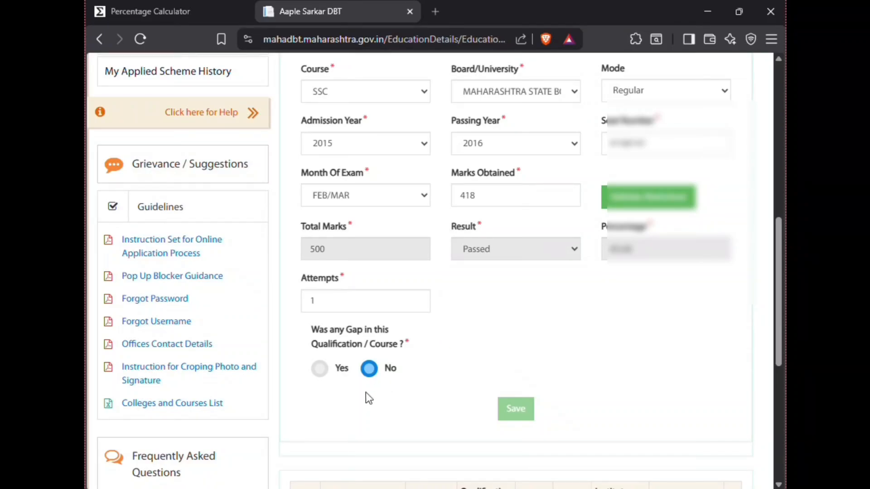
scroll(368, 403, up, 3)
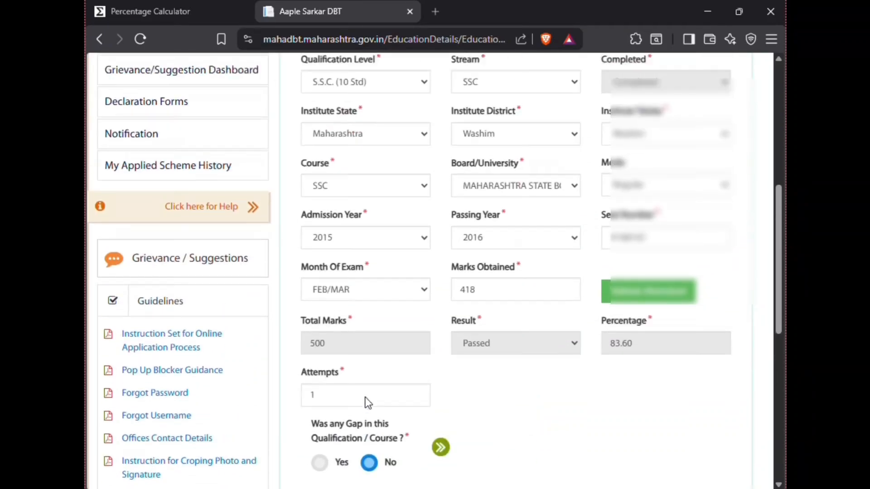
scroll(496, 324, down, 3)
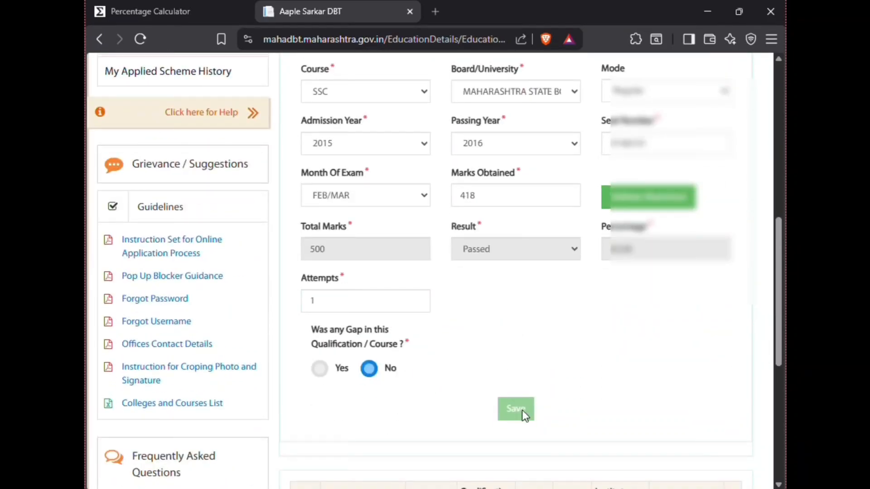
scroll(525, 419, down, 5)
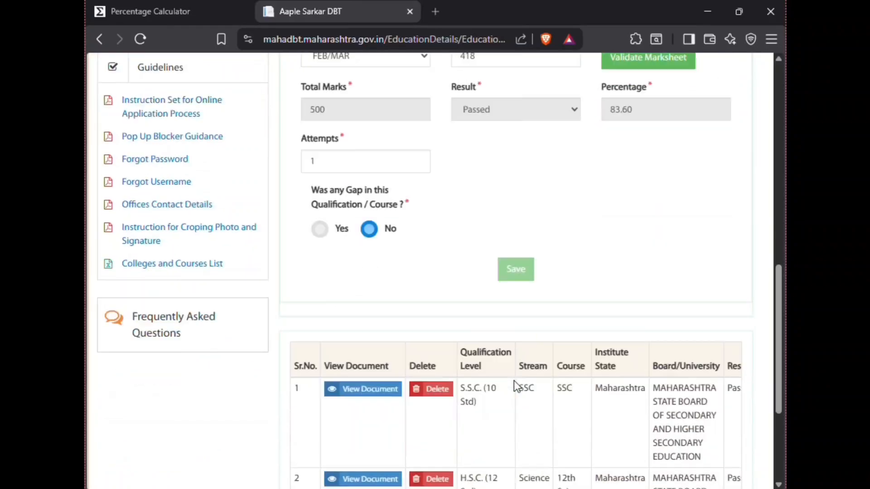
scroll(482, 384, up, 12)
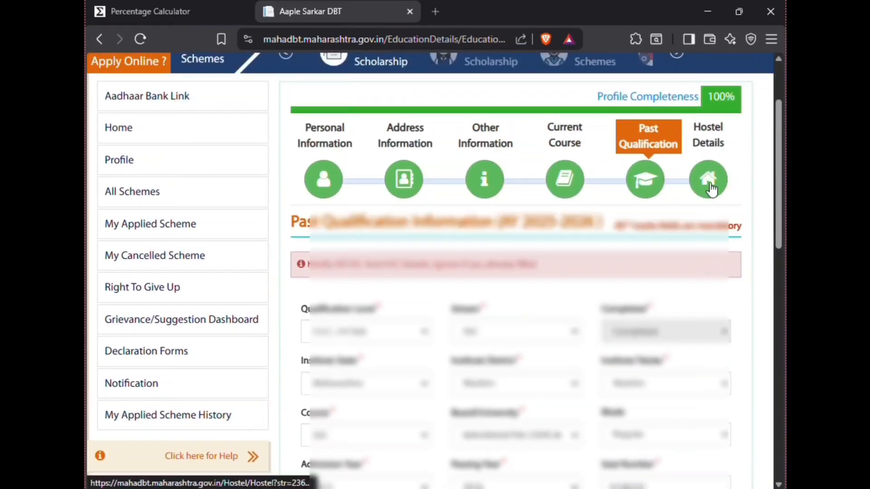
- In Hostel Details, choose Day Scholar as the beneficiary category
click(708, 181)
scroll(396, 287, down, 3)
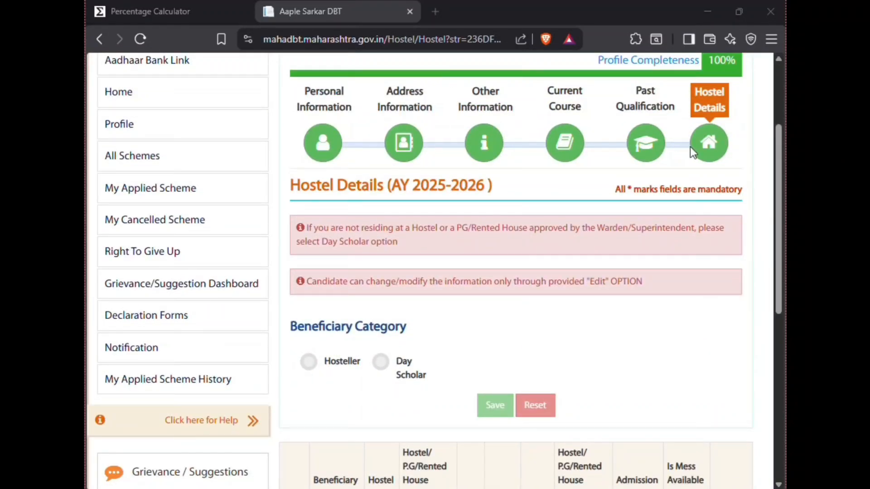
scroll(692, 152, down, 2)
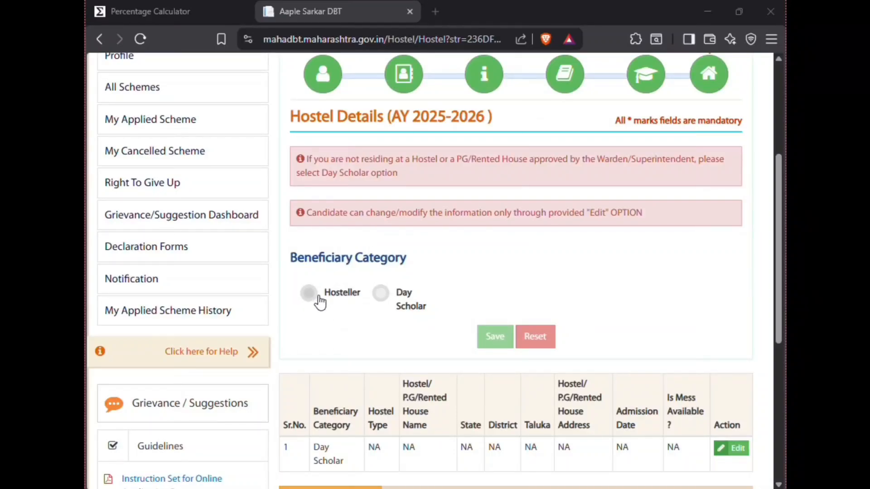
scroll(319, 305, down, 2)
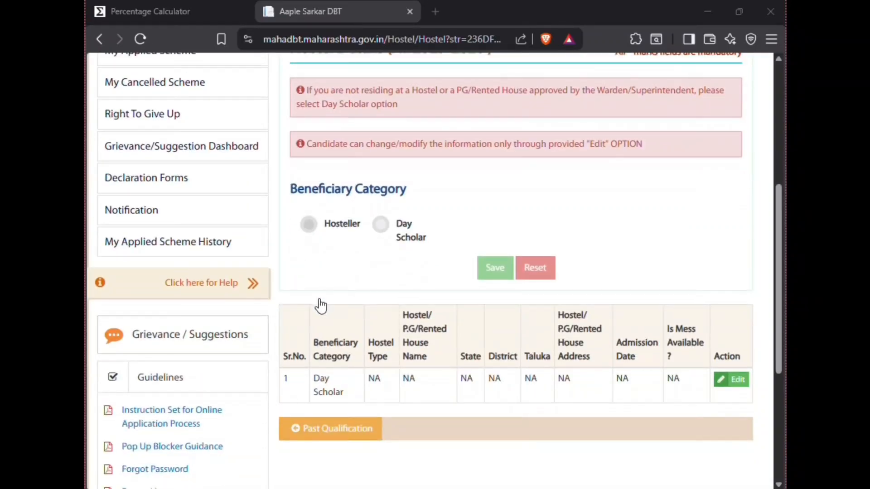
click(384, 239)
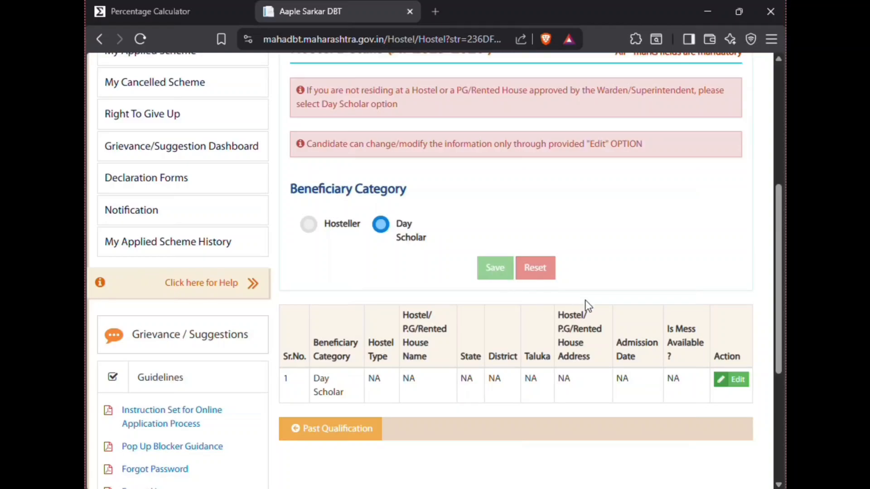
scroll(627, 380, up, 5)
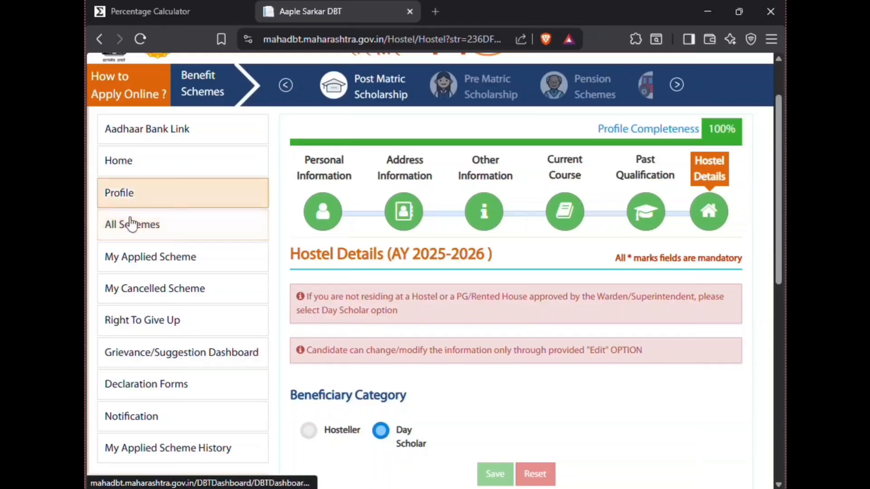
- Filter All Schemes to the Social Justice department's Government of India Post-Matric Scholarship
click(159, 225)
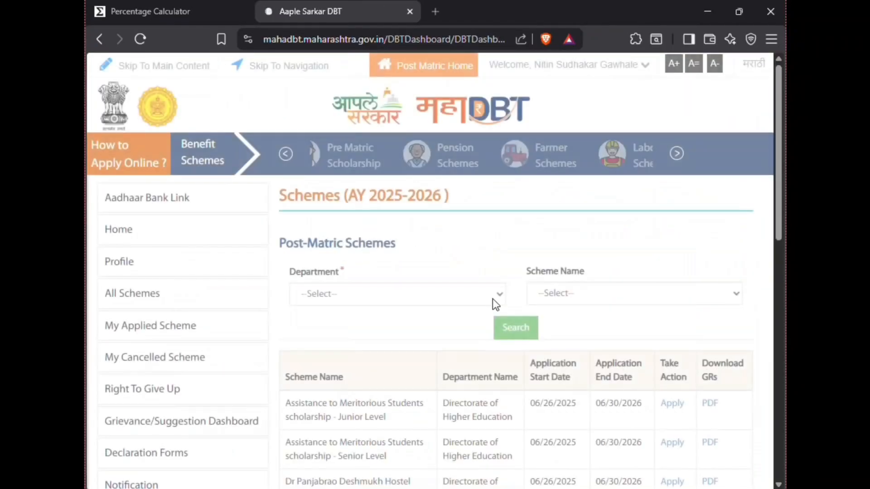
click(353, 297)
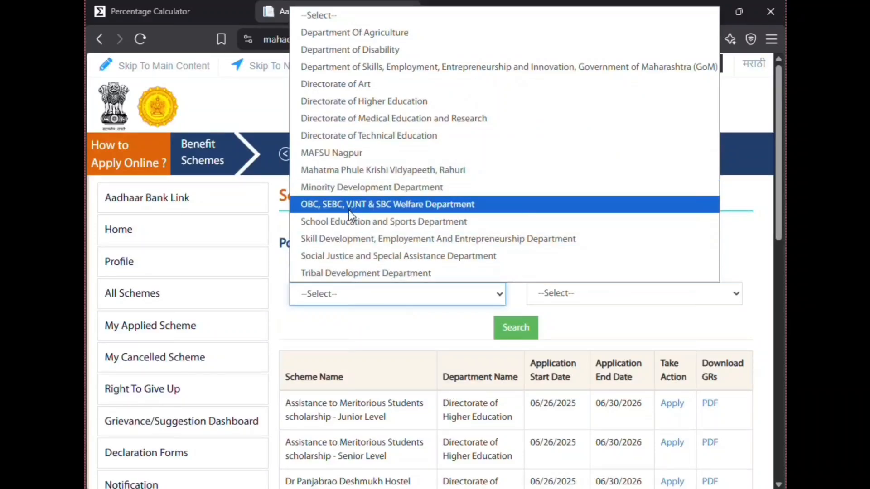
click(354, 297)
click(352, 293)
click(392, 256)
click(586, 296)
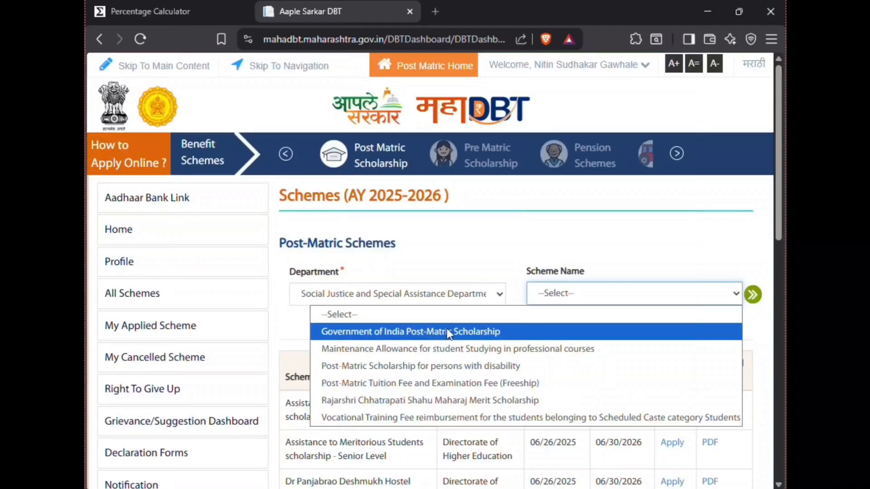
click(467, 335)
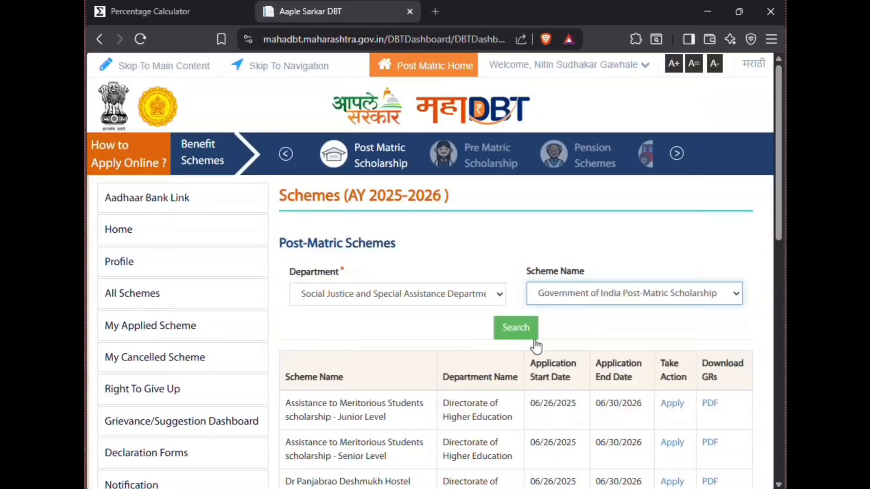
click(519, 336)
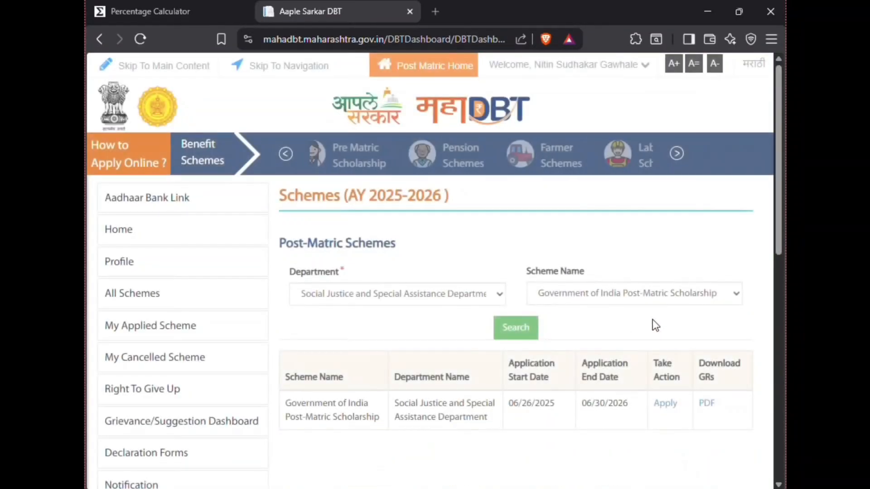
- Apply for the scholarship and dismiss the 'already applied for current academic year' notice
scroll(653, 319, down, 1)
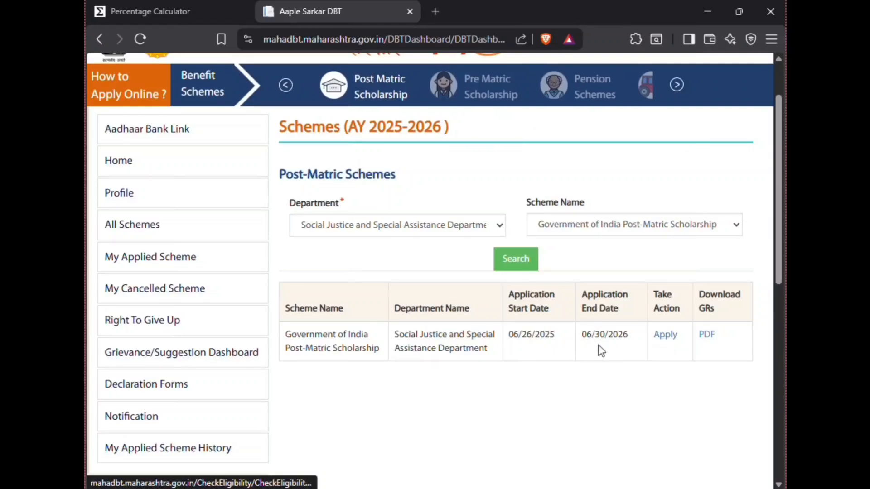
click(666, 336)
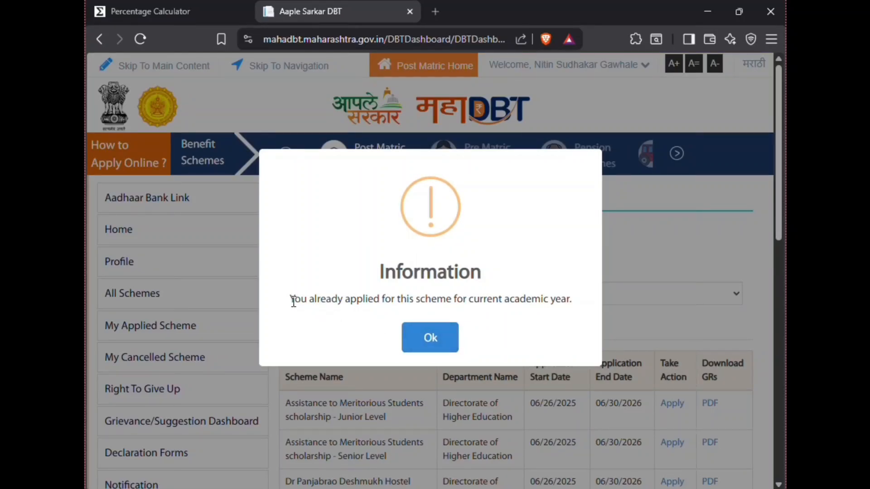
drag(293, 302, 573, 303)
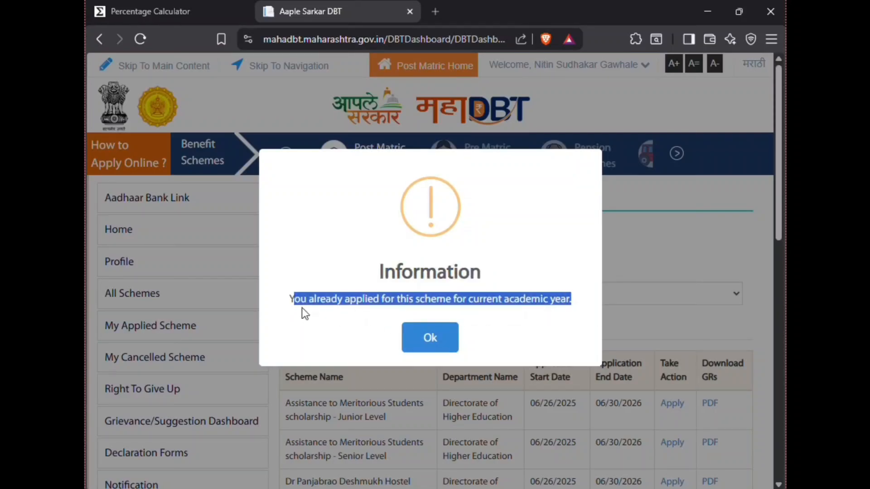
click(429, 339)
click(409, 300)
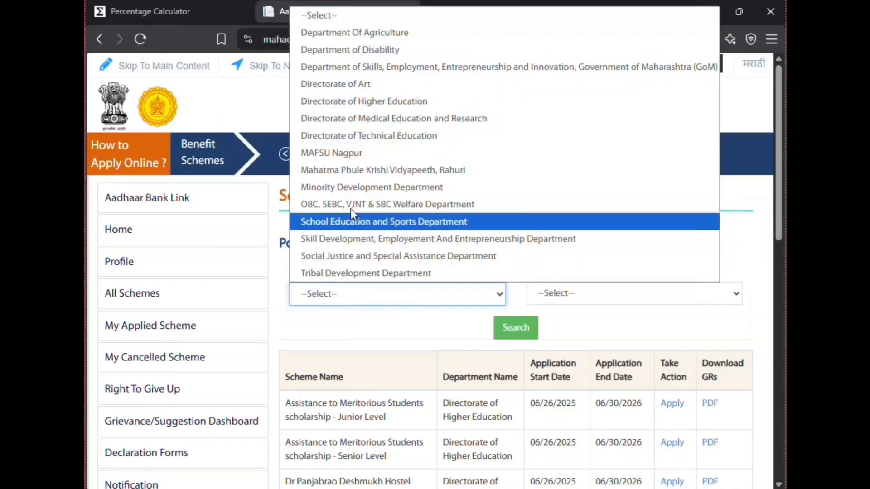
- Go to My Applied Scheme and scroll to the Under Scrutiny Post-Matric Scholarship application
scroll(576, 410, down, 1)
scroll(545, 432, down, 1)
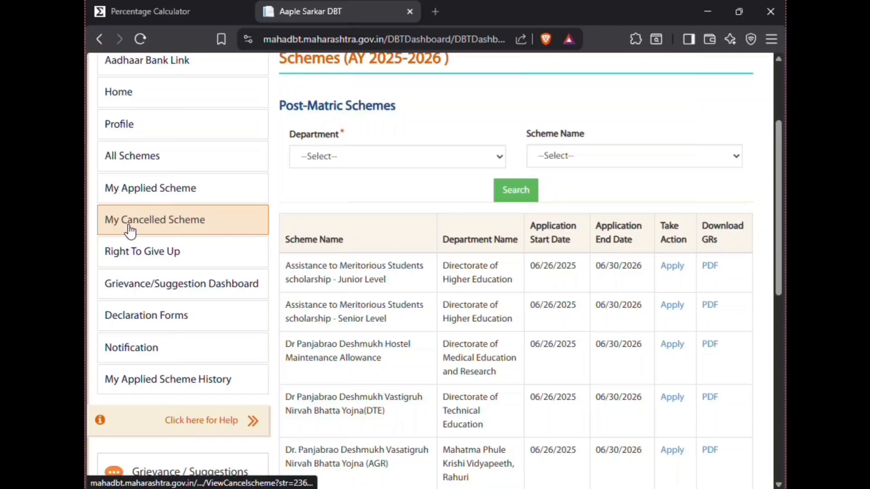
click(132, 189)
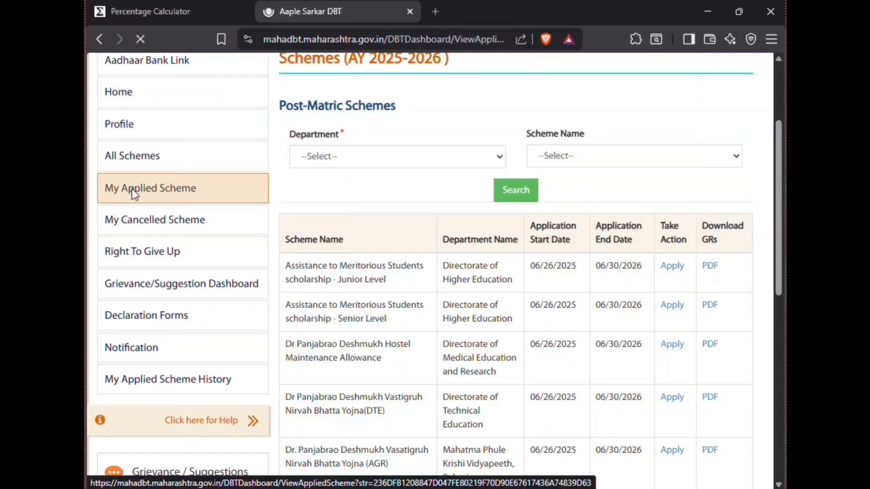
scroll(426, 308, down, 6)
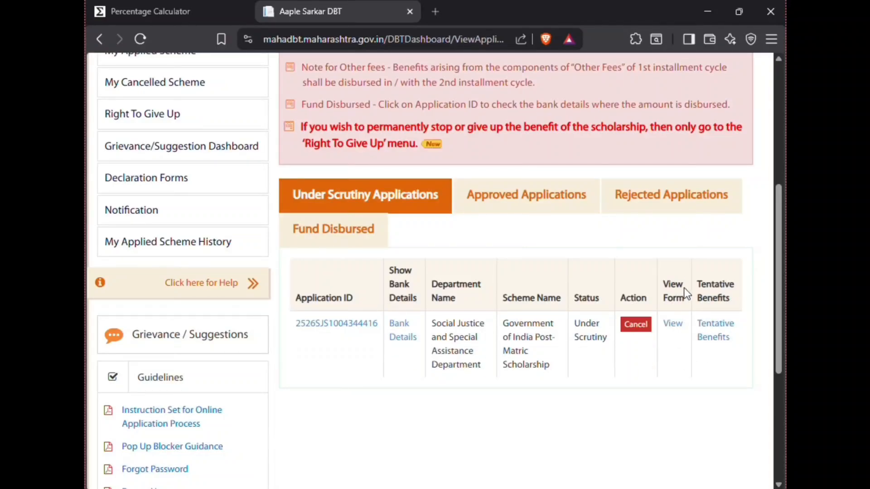
- View the submitted Post-Matric Scholarship form and scroll down to the declaration
click(676, 329)
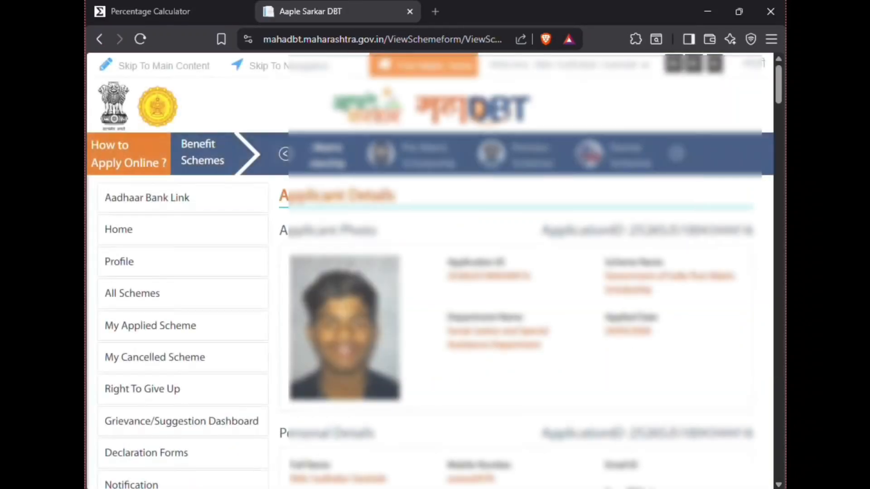
scroll(442, 249, down, 15)
scroll(585, 290, down, 15)
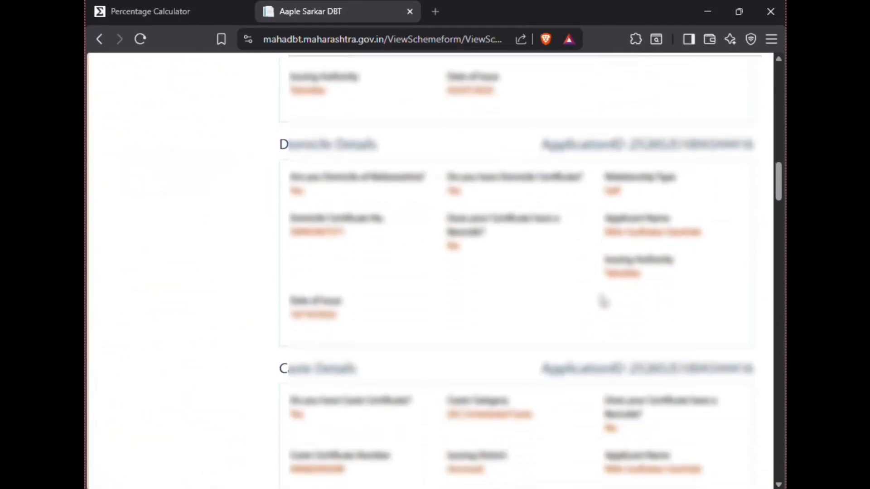
scroll(474, 385, down, 15)
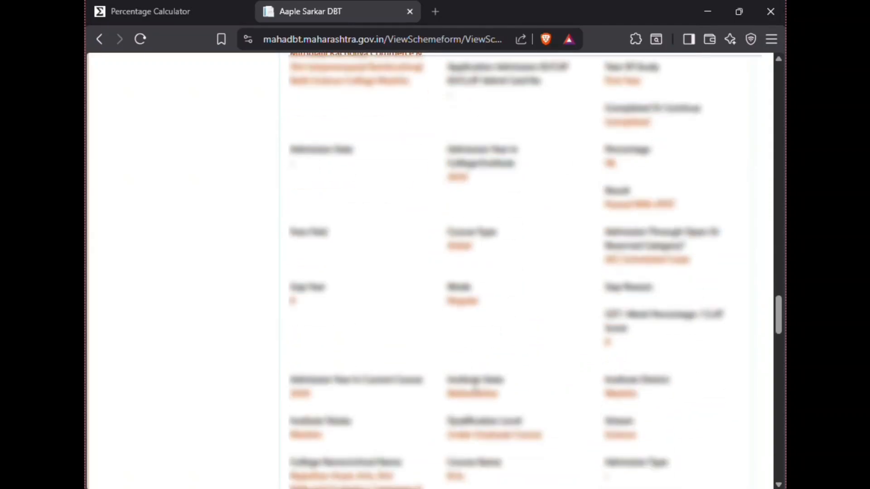
scroll(458, 385, down, 10)
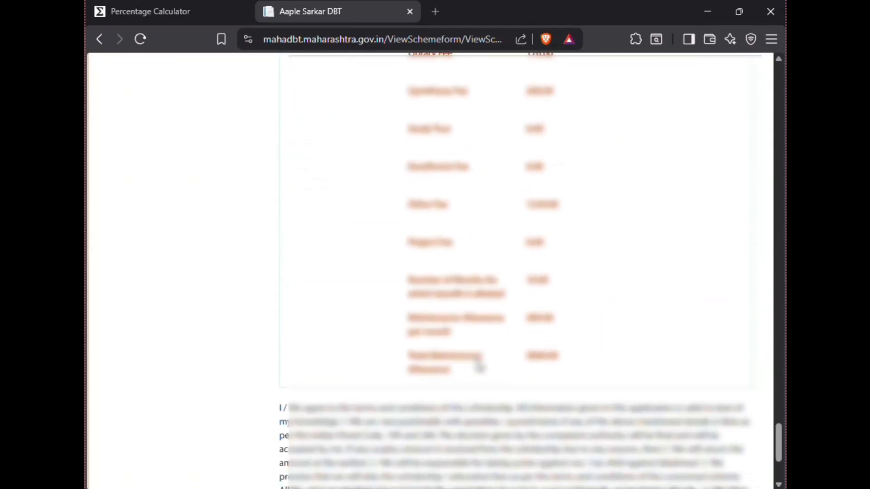
- Print the three-page application form on the Canon G2010 series printer
click(296, 390)
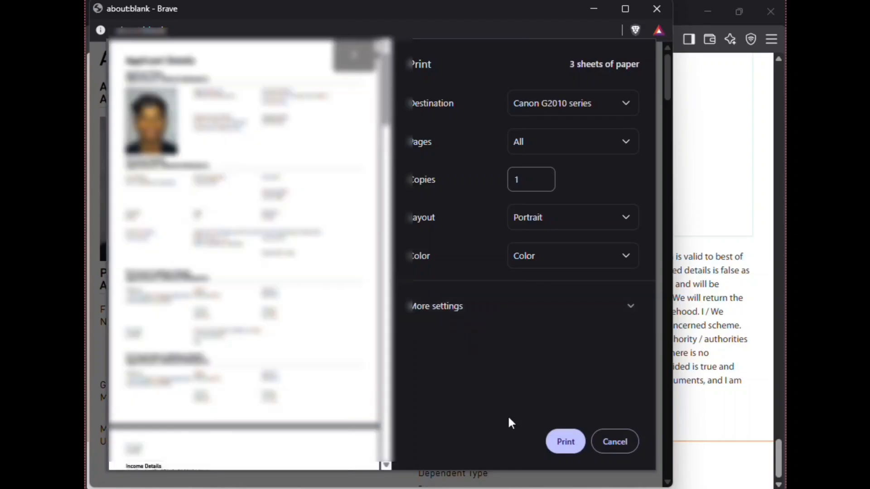
scroll(285, 306, down, 6)
scroll(285, 307, down, 8)
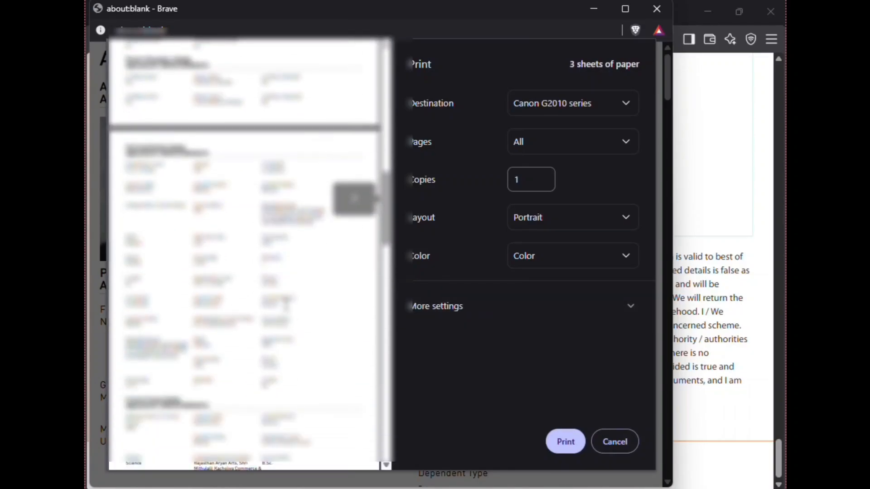
scroll(288, 310, down, 8)
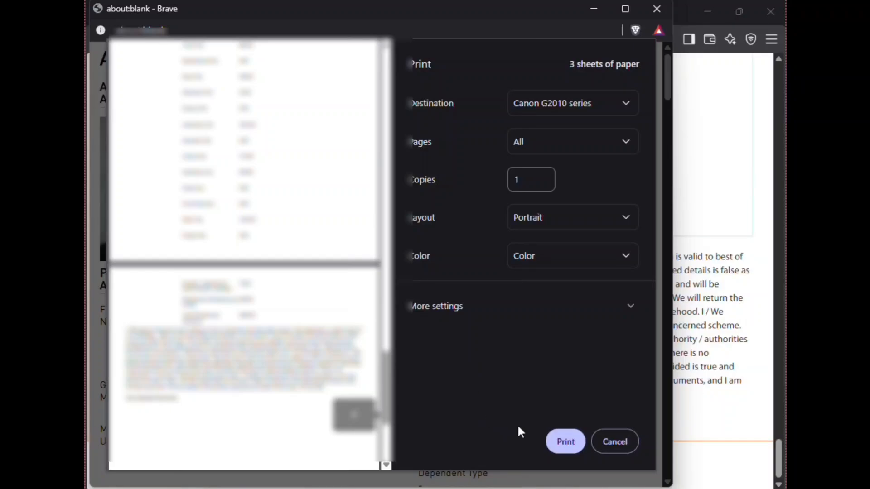
scroll(237, 294, up, 3)
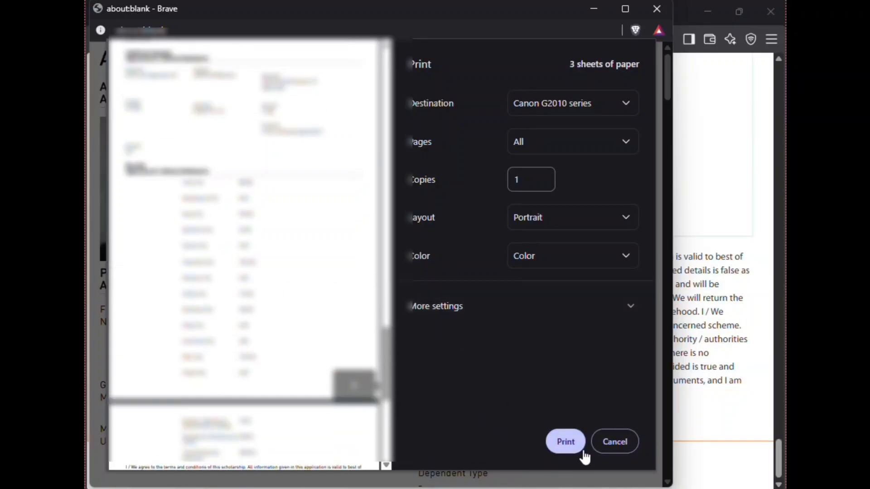
click(614, 442)
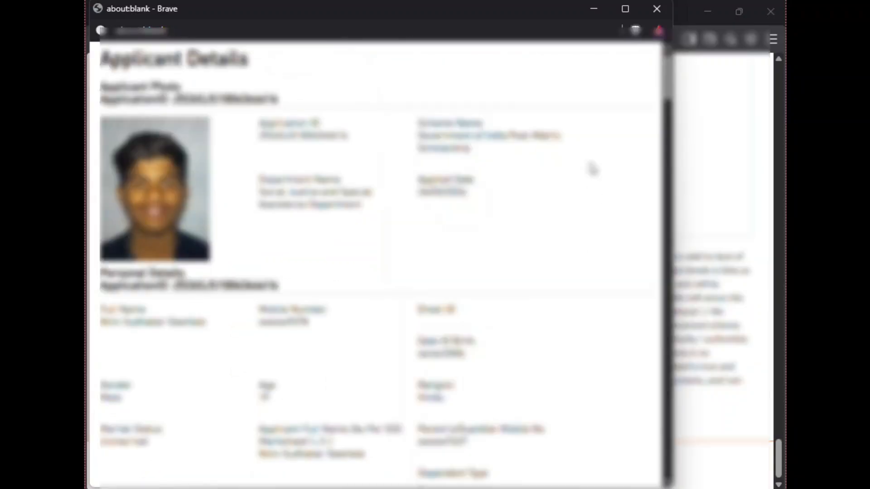
- Maximize the form window and scroll to the income, domicile and caste details
click(626, 9)
scroll(308, 259, down, 6)
scroll(308, 259, down, 10)
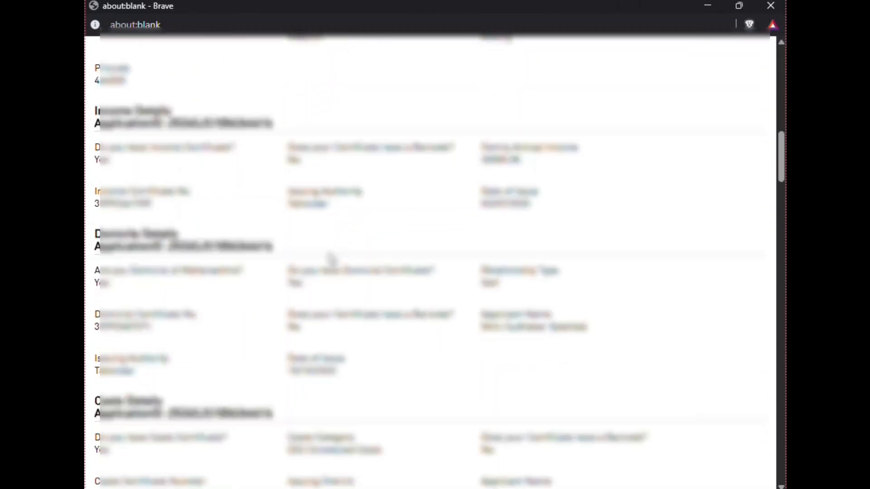